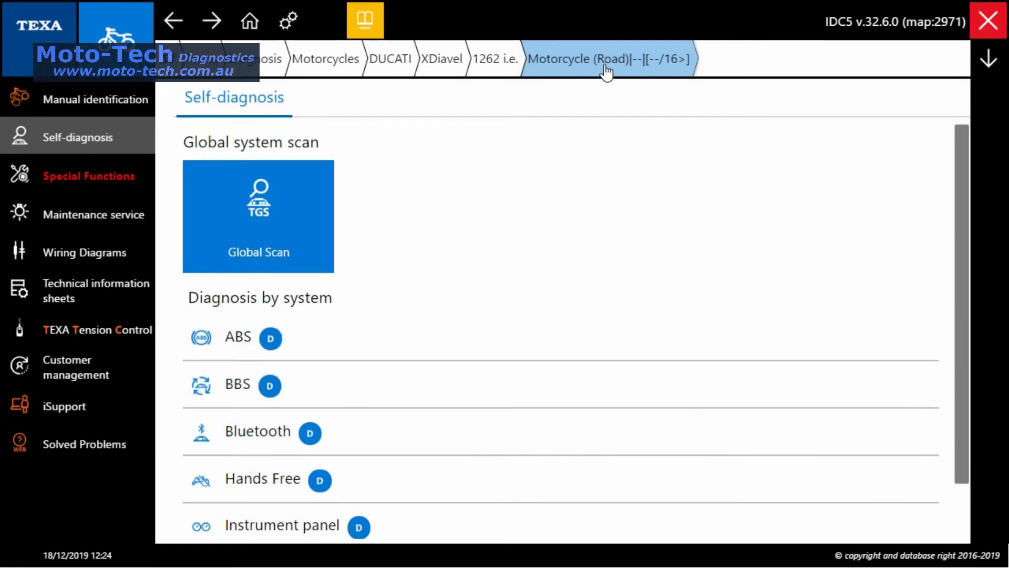
- Start the self-diagnosis of the Bosch ABS system and accept the liability notice
scroll(541, 227, "down", 1)
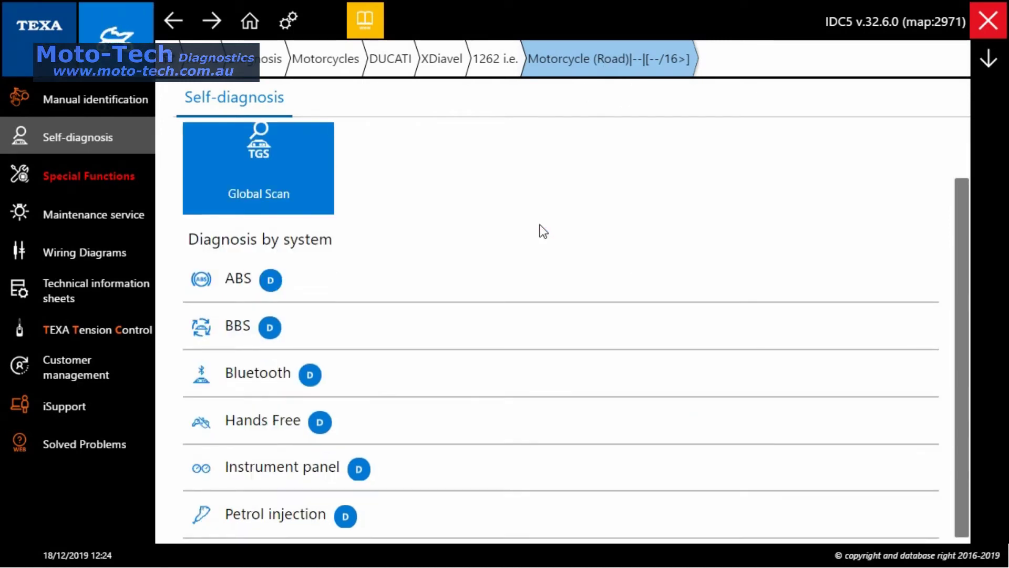
left_click(467, 288)
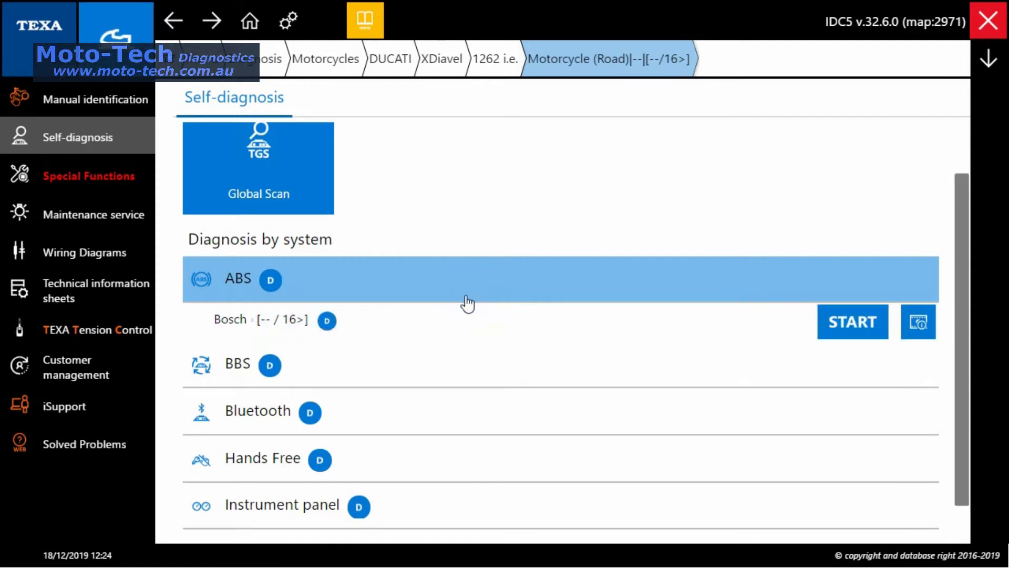
double_click(466, 297)
left_click(469, 322)
left_click(468, 381)
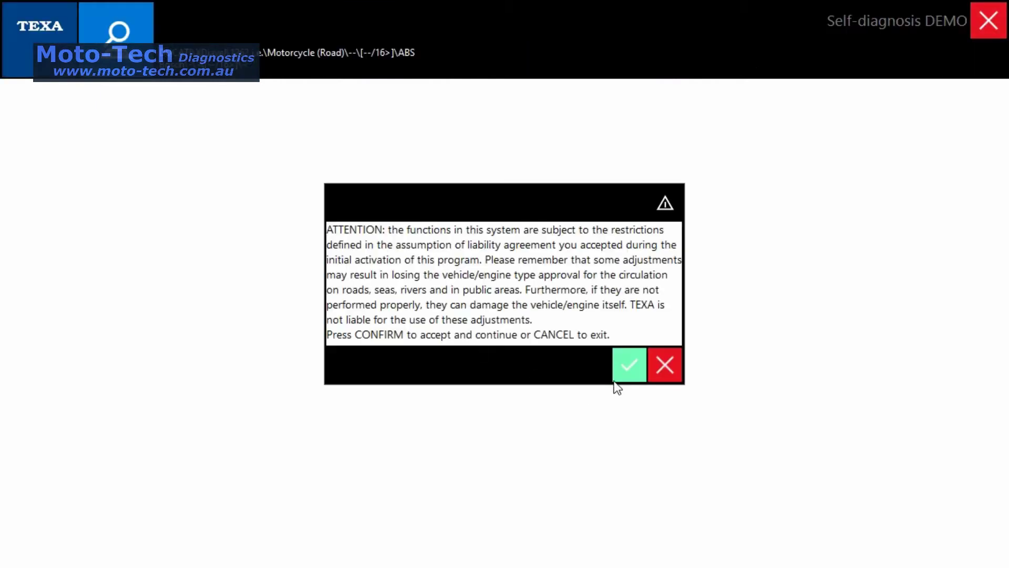
left_click(623, 368)
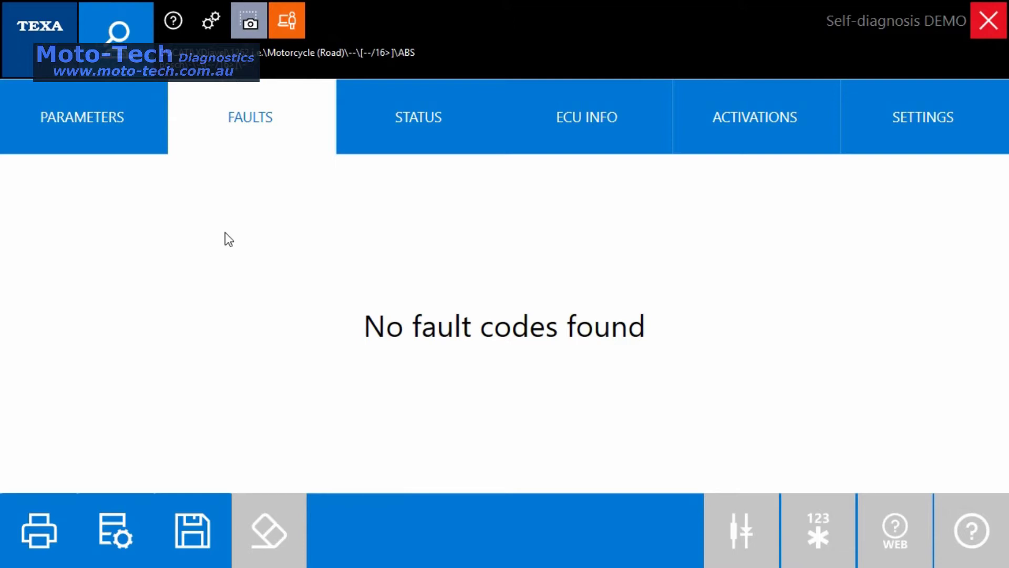
- Examine the ABS control unit's parameters, status readings and full ECU information list
left_click(131, 123)
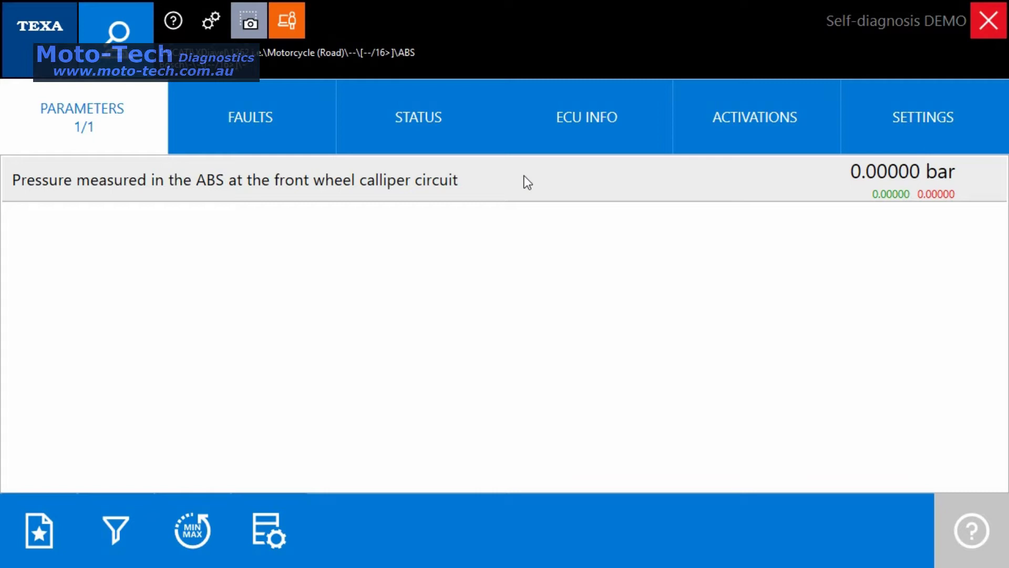
left_click(466, 138)
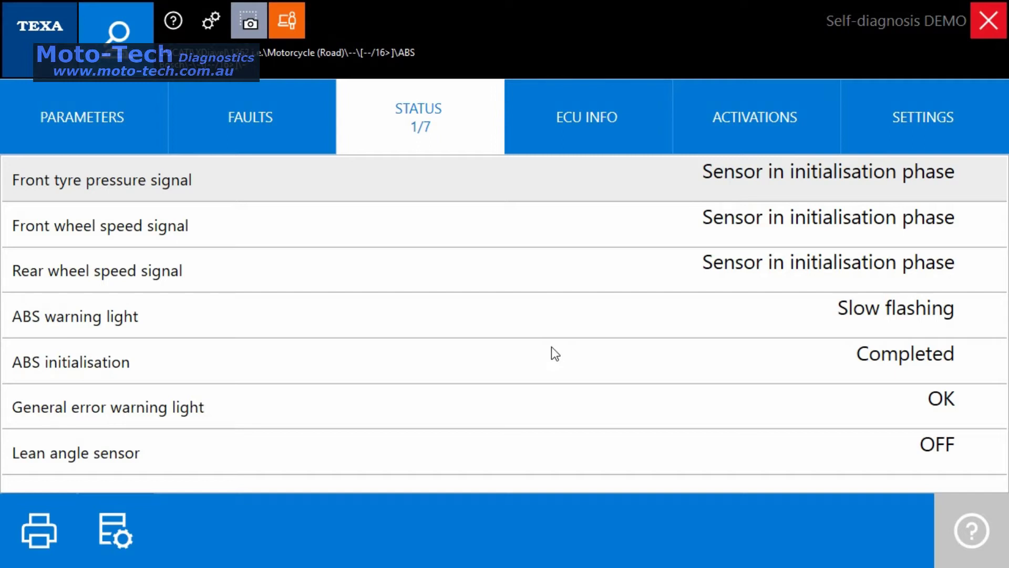
left_click(582, 129)
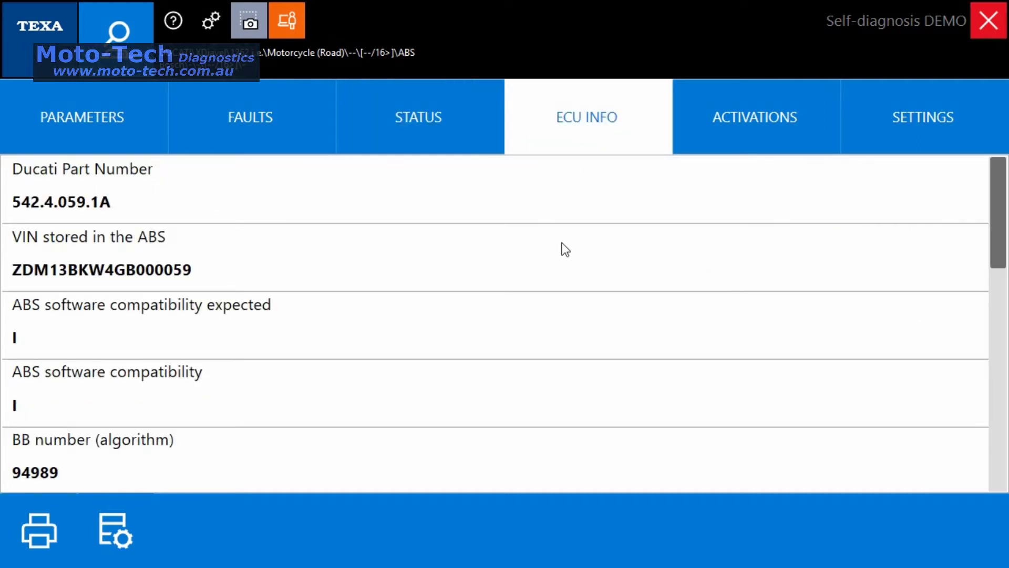
scroll(565, 249, "down", 3)
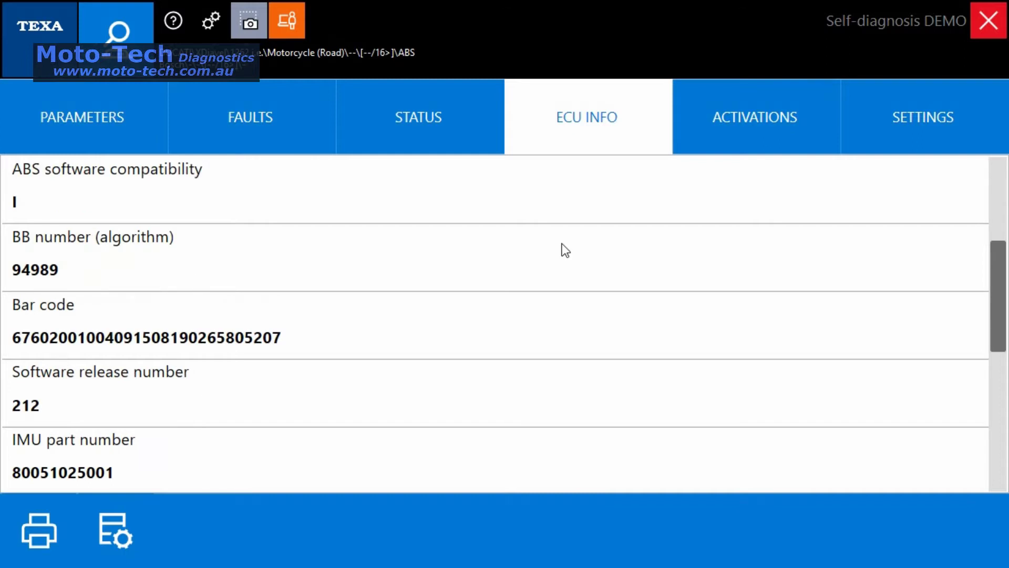
scroll(565, 250, "down", 3)
scroll(562, 245, "down", 3)
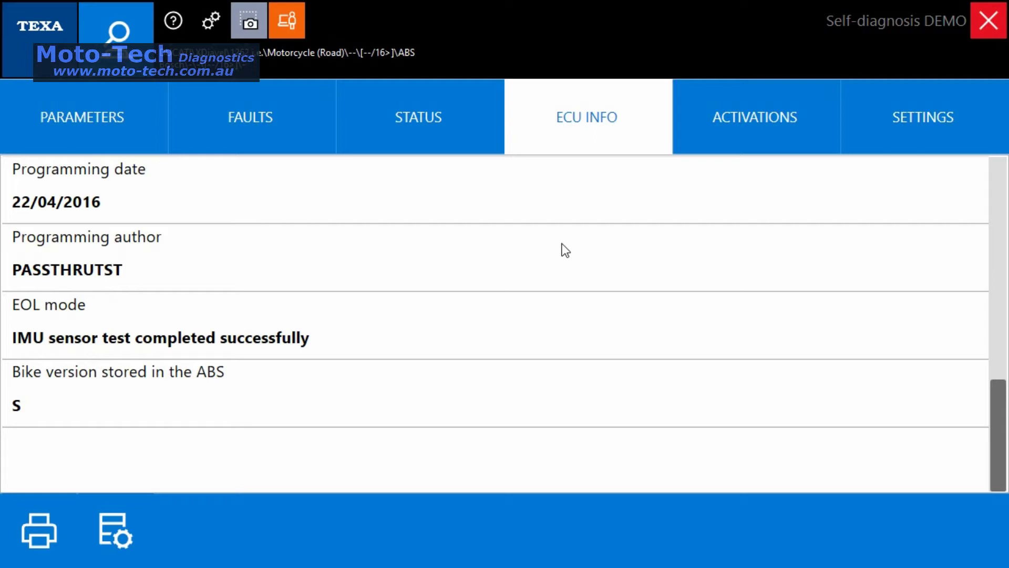
scroll(562, 244, "up", 10)
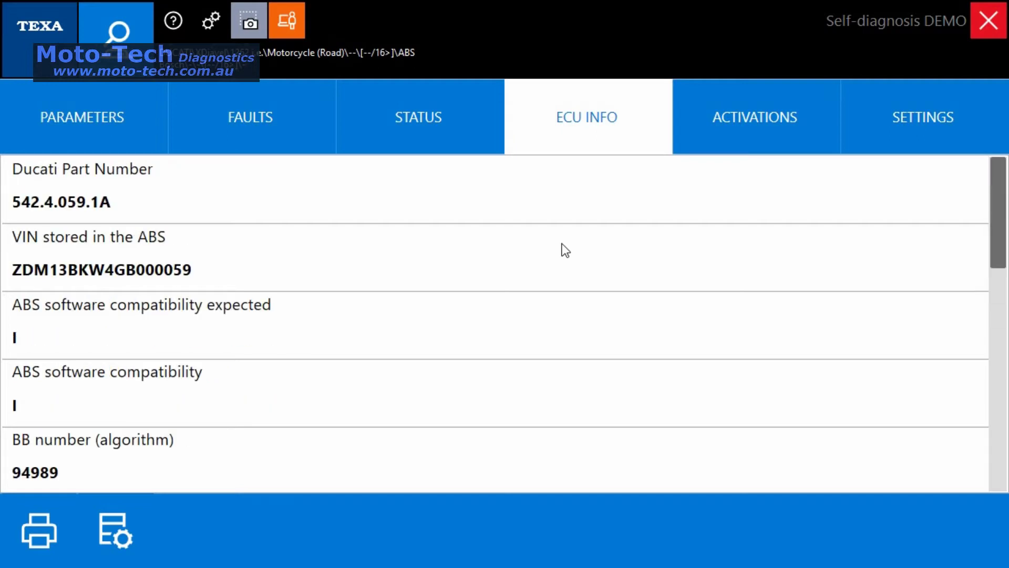
- Review the available ABS activations and settings, selecting Reset of the variant set in the ABS
left_click(708, 139)
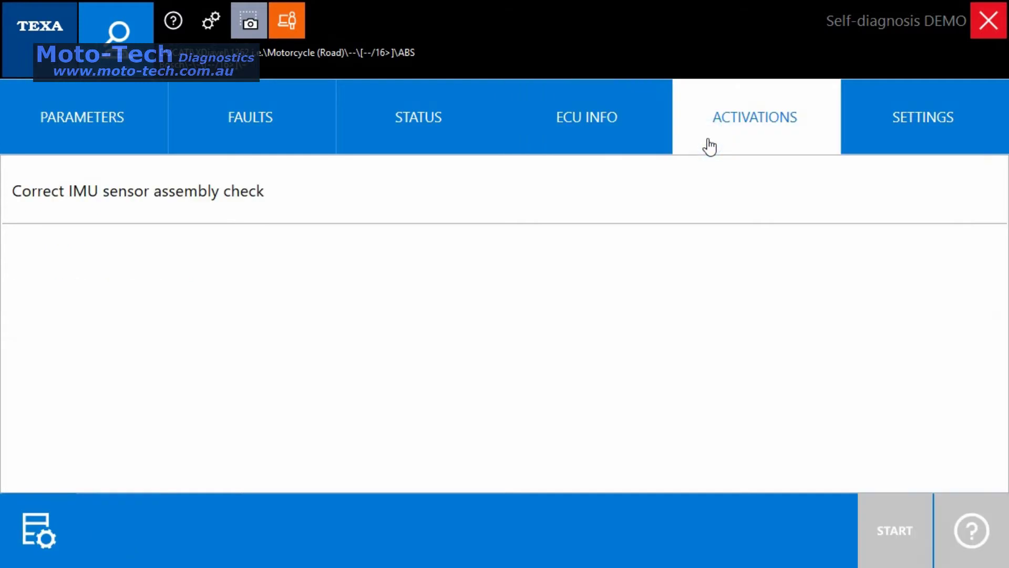
left_click(702, 184)
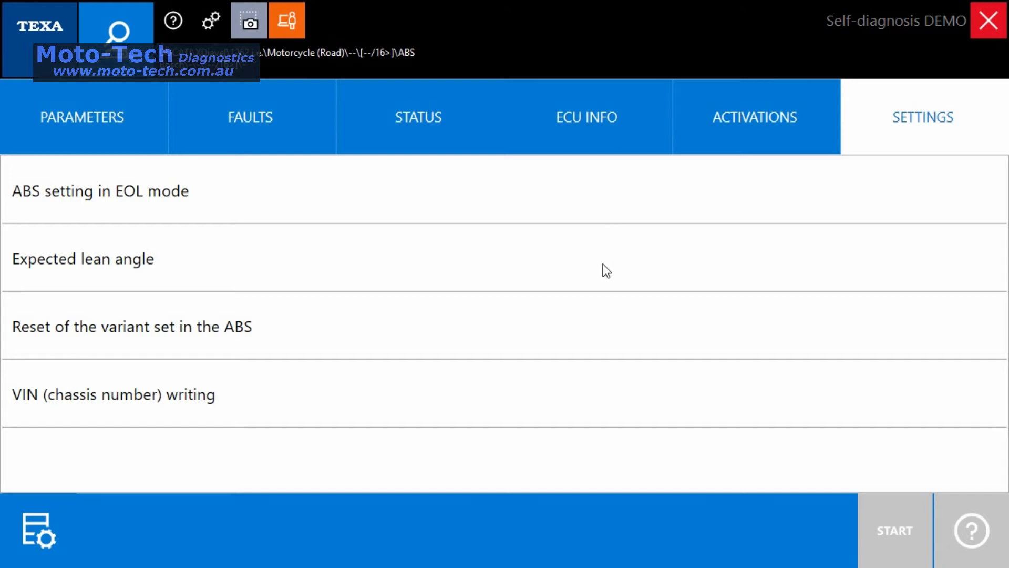
left_click(601, 315)
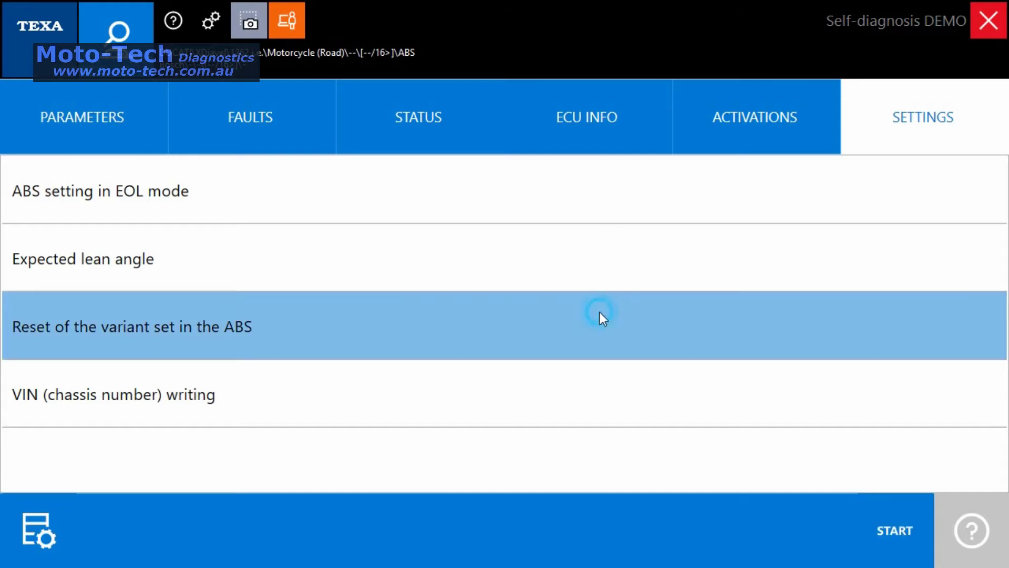
left_click(900, 528)
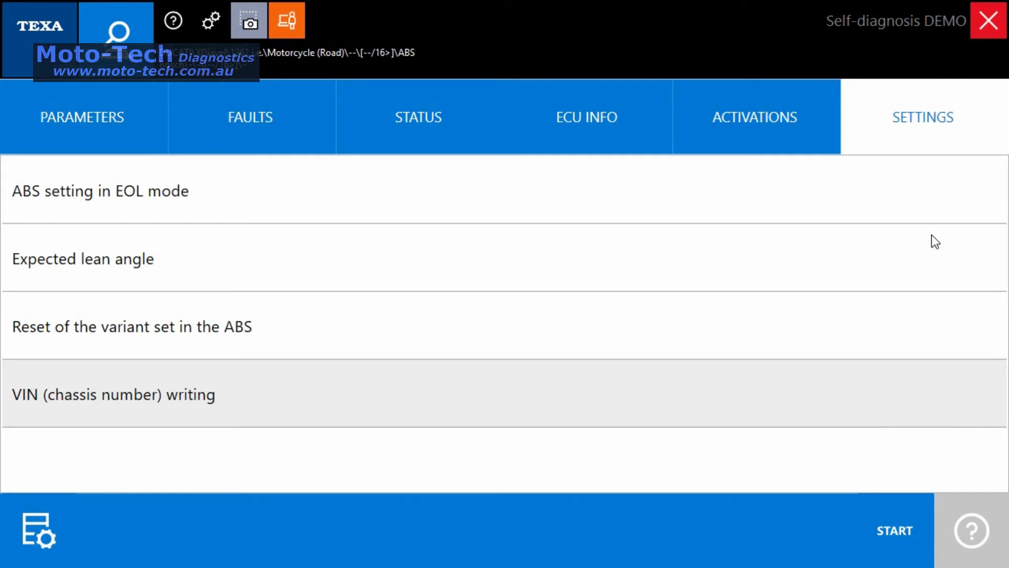
- End communication with the ABS unit and start the Egicon BBS self-diagnosis, accepting the liability notice
left_click(987, 20)
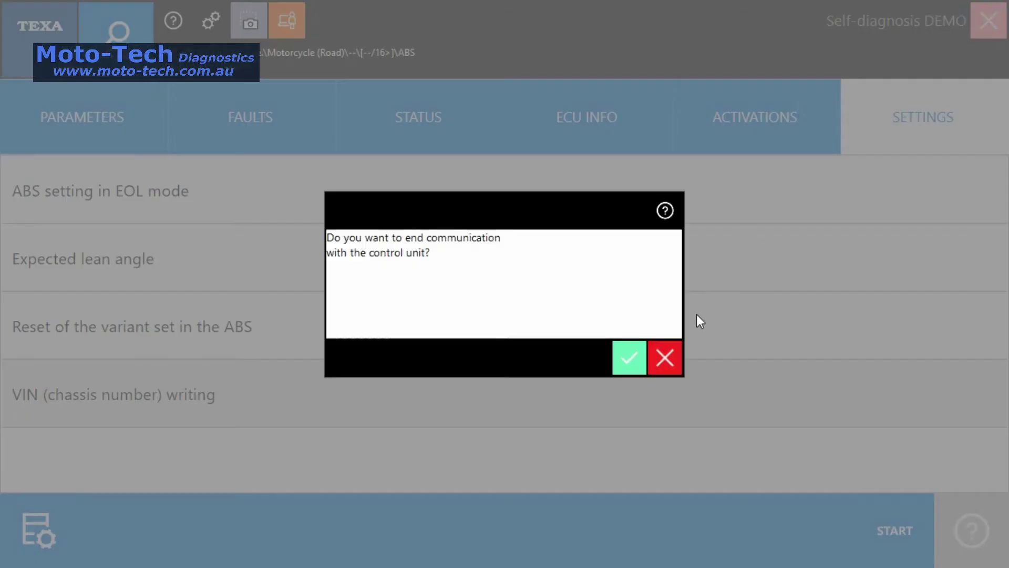
left_click(633, 355)
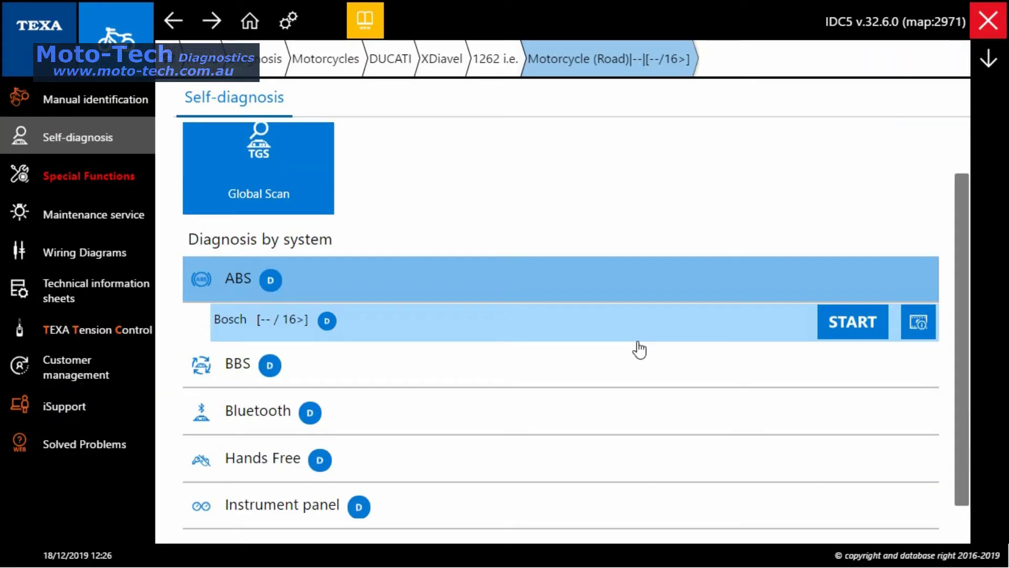
left_click(453, 359)
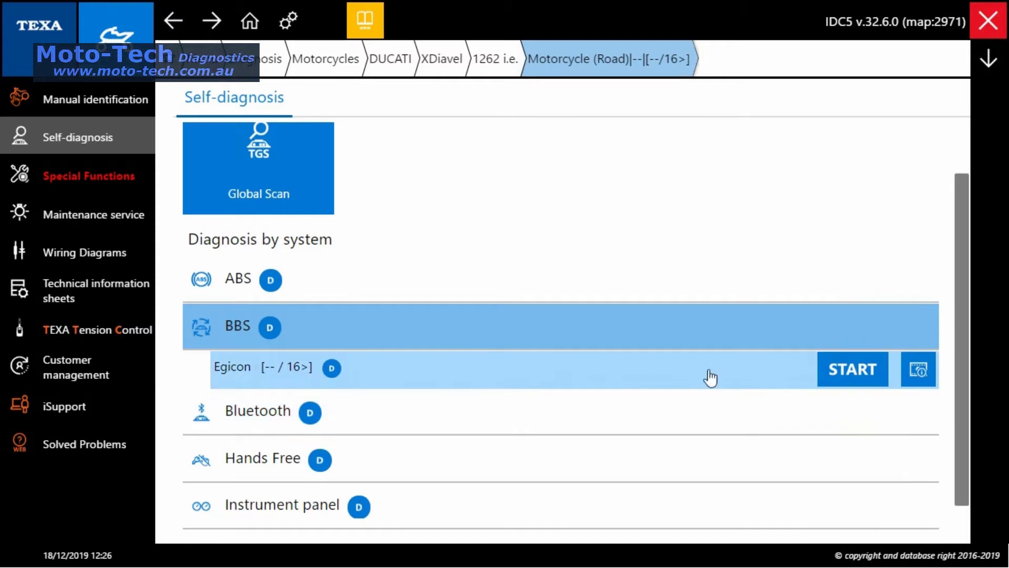
left_click(857, 370)
left_click(416, 317)
left_click(458, 363)
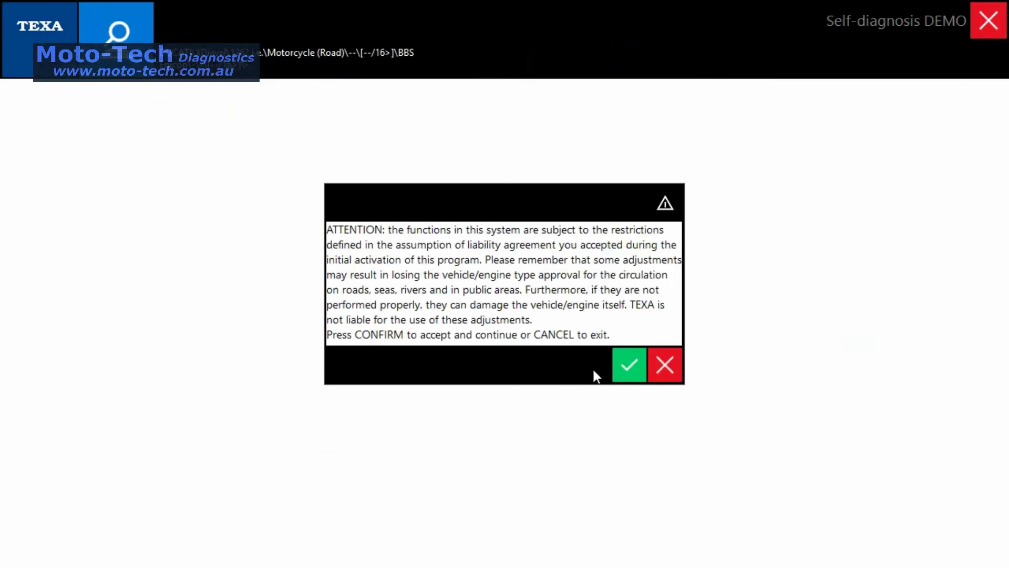
left_click(622, 372)
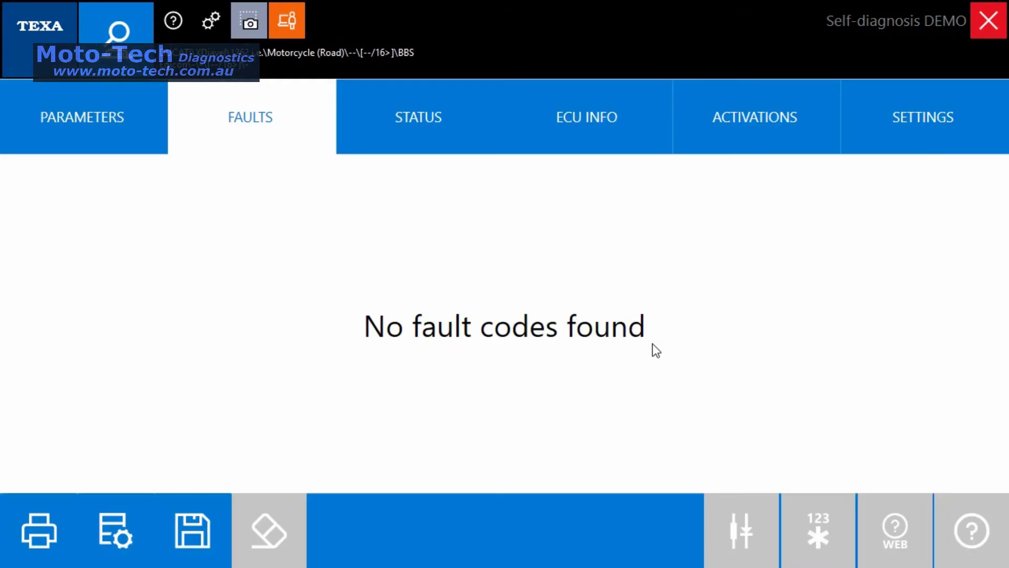
- Examine the full list of BBS live parameters
left_click(67, 123)
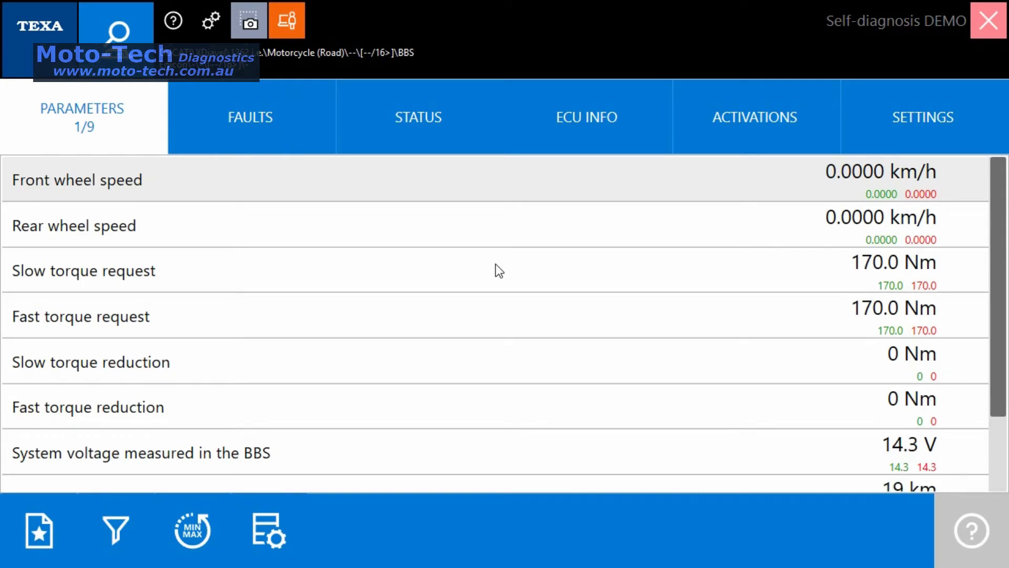
scroll(499, 270, "down", 2)
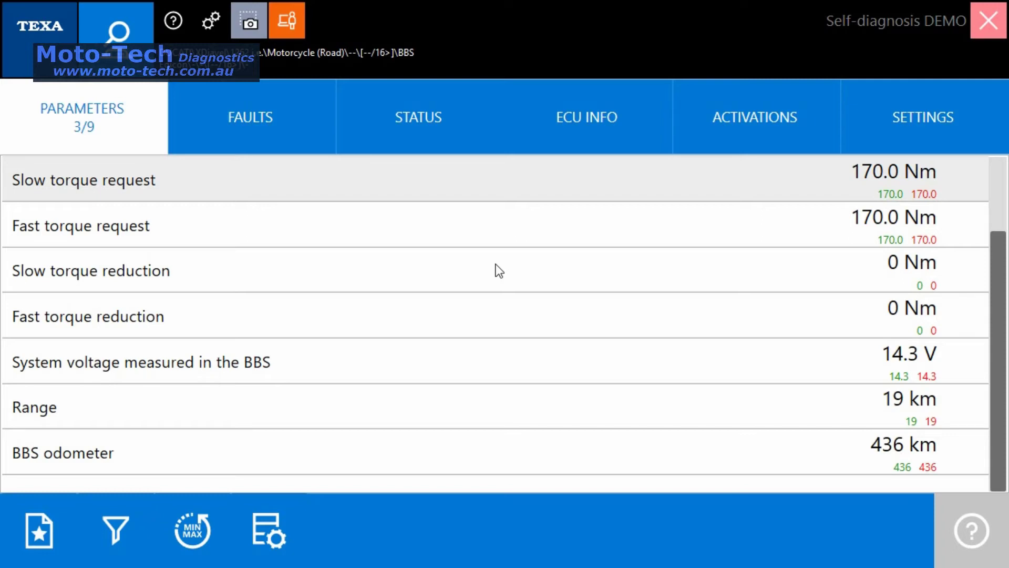
scroll(499, 271, "up", 2)
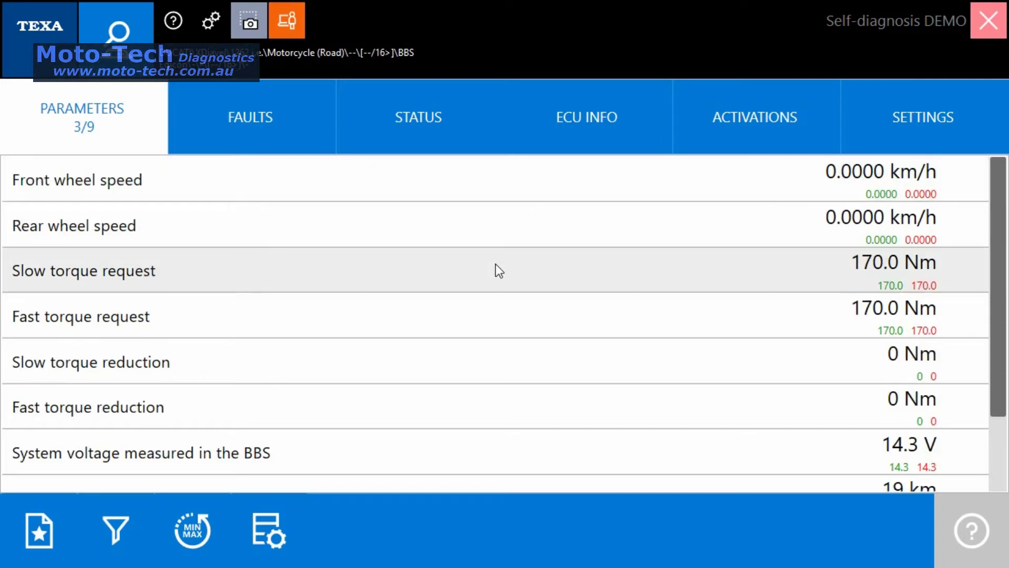
- Examine the BBS status readings, from the wheel speed signals through to the reserve indicator
left_click(398, 114)
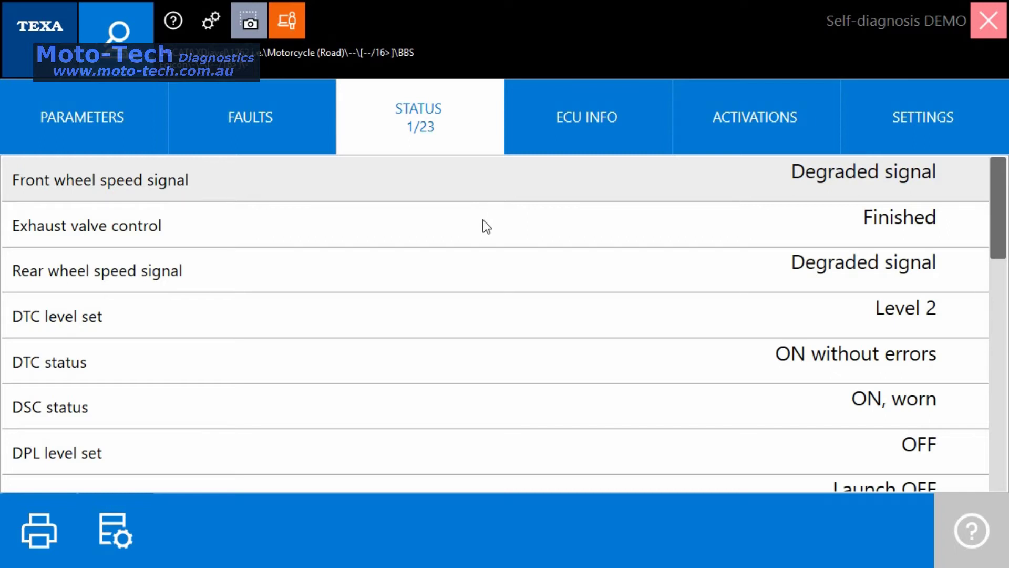
scroll(487, 227, "down", 1)
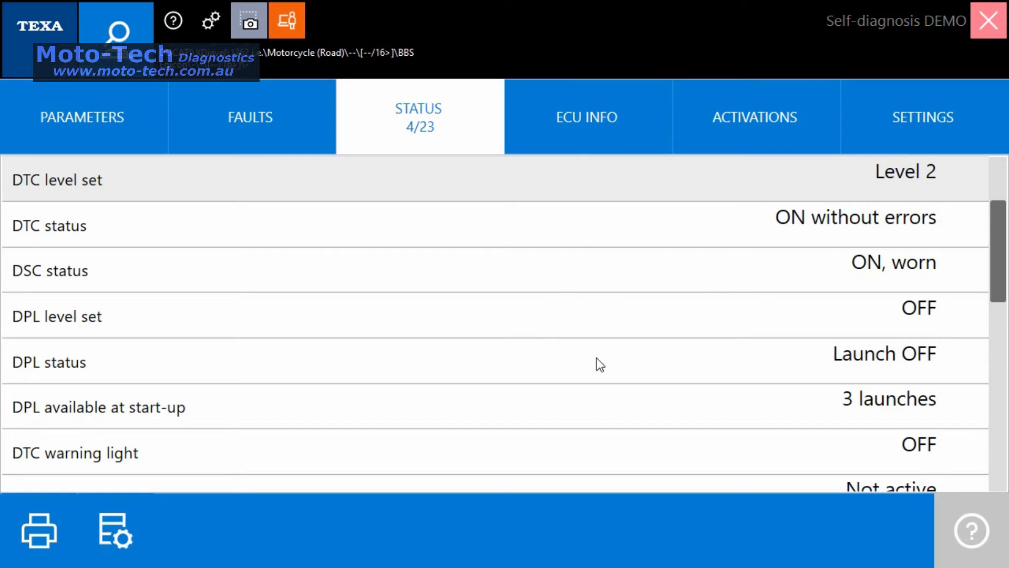
scroll(600, 364, "down", 3)
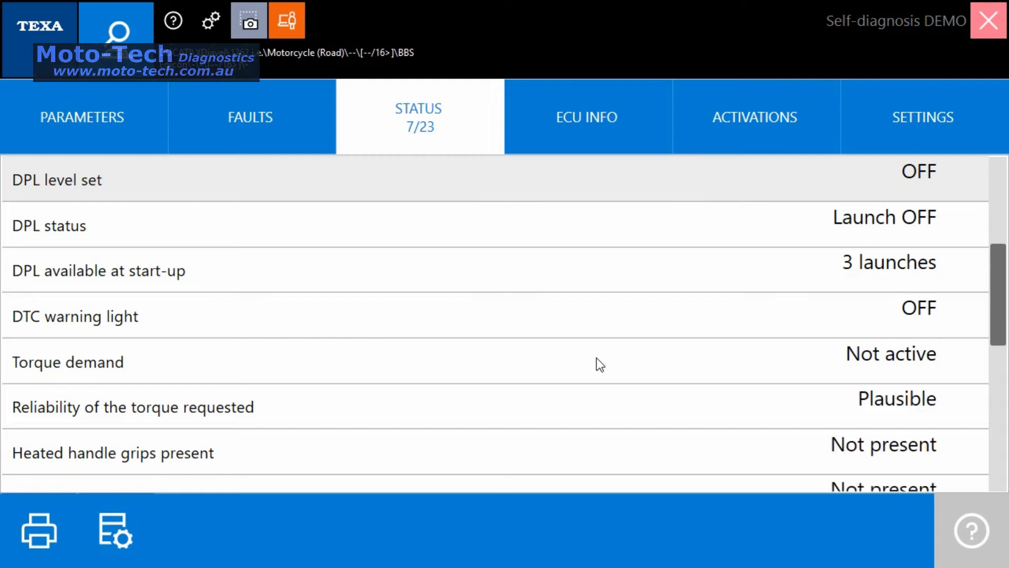
scroll(600, 364, "down", 3)
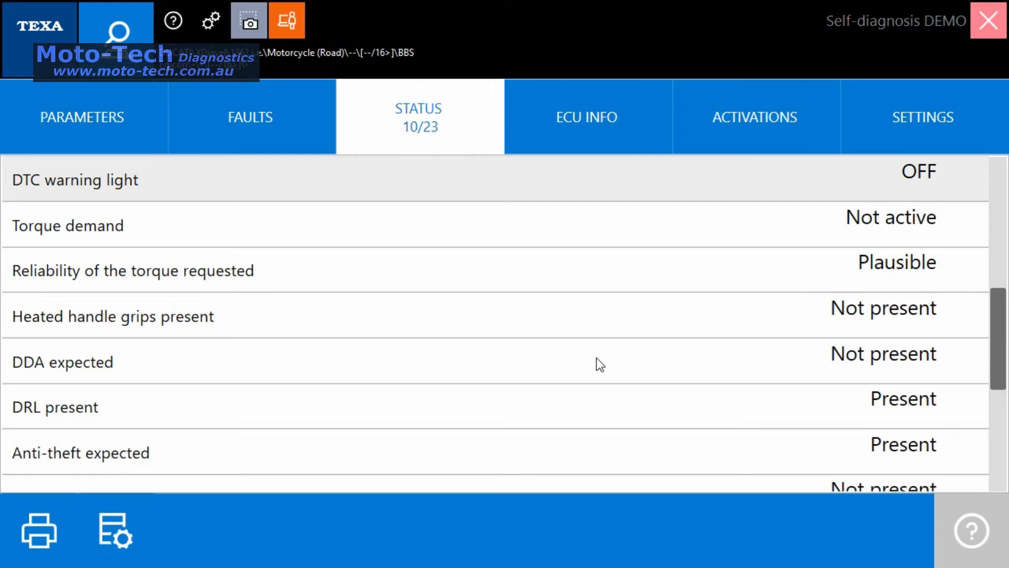
scroll(600, 364, "down", 3)
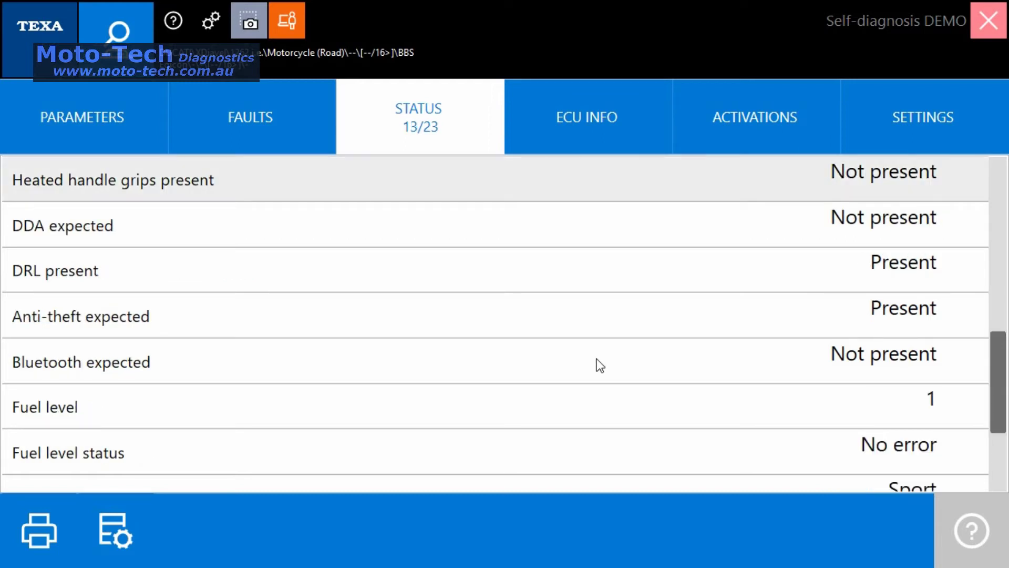
scroll(600, 364, "down", 3)
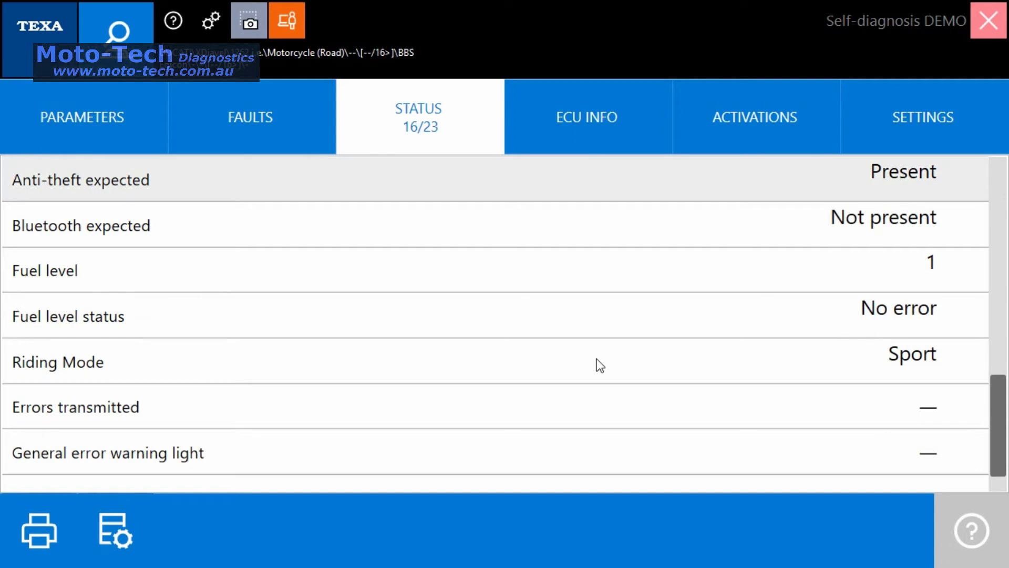
scroll(597, 359, "down", 1)
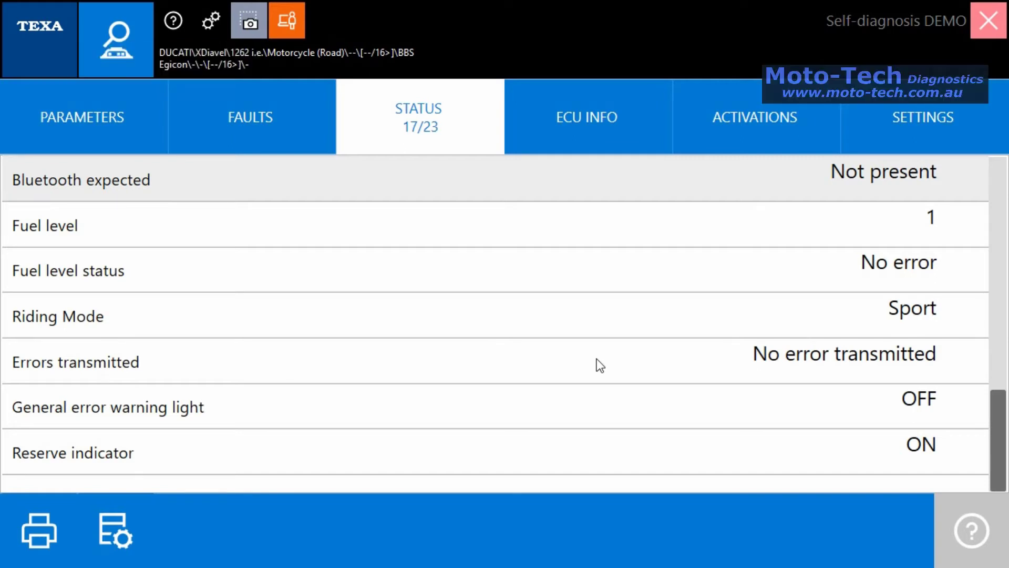
scroll(598, 359, "up", 5)
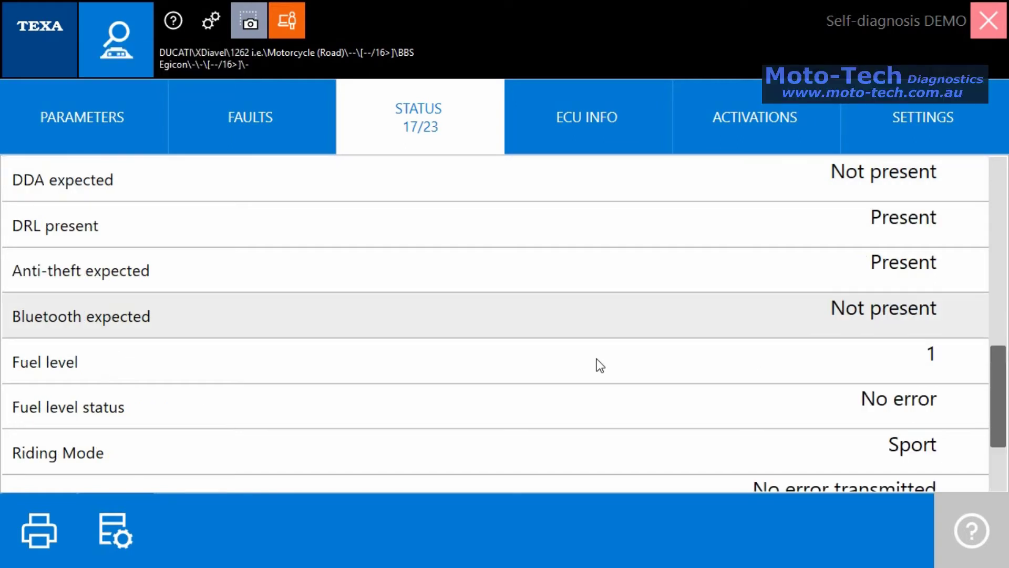
- Examine the BBS ECU information, from the programming data through to the software compatibility entries
left_click(572, 135)
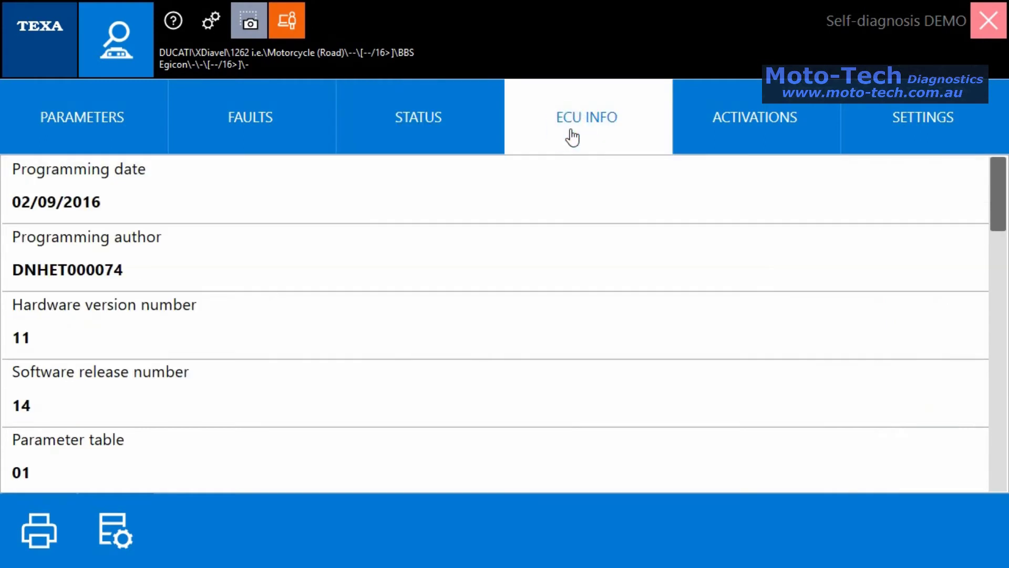
scroll(579, 260, "down", 3)
scroll(579, 261, "down", 3)
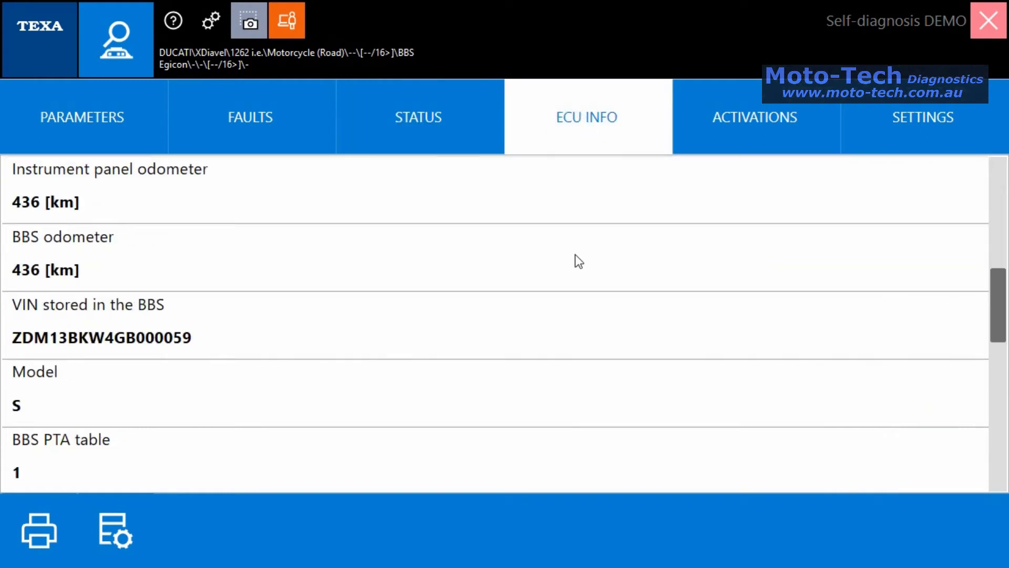
scroll(576, 256, "down", 6)
scroll(575, 255, "down", 2)
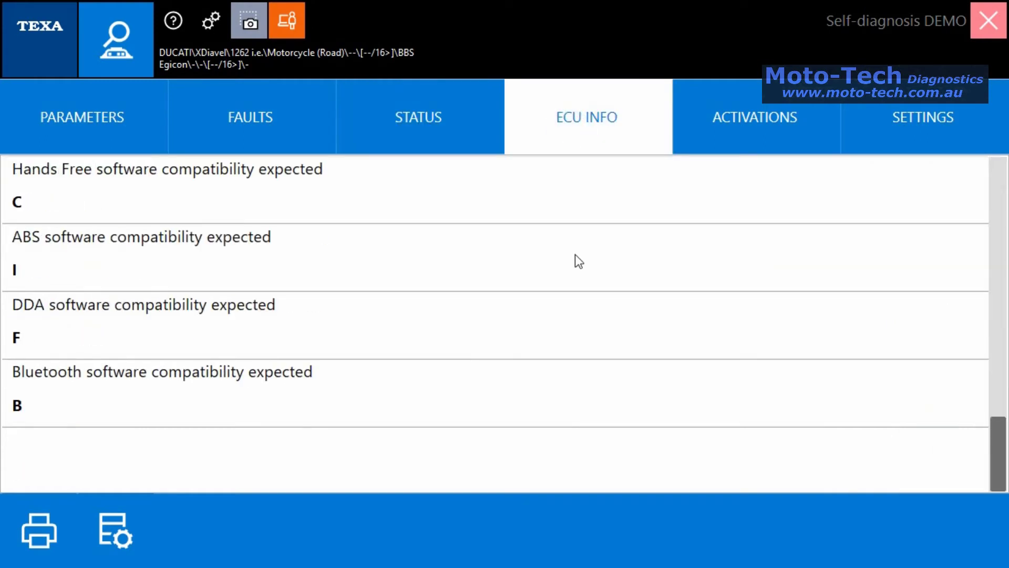
scroll(576, 255, "up", 15)
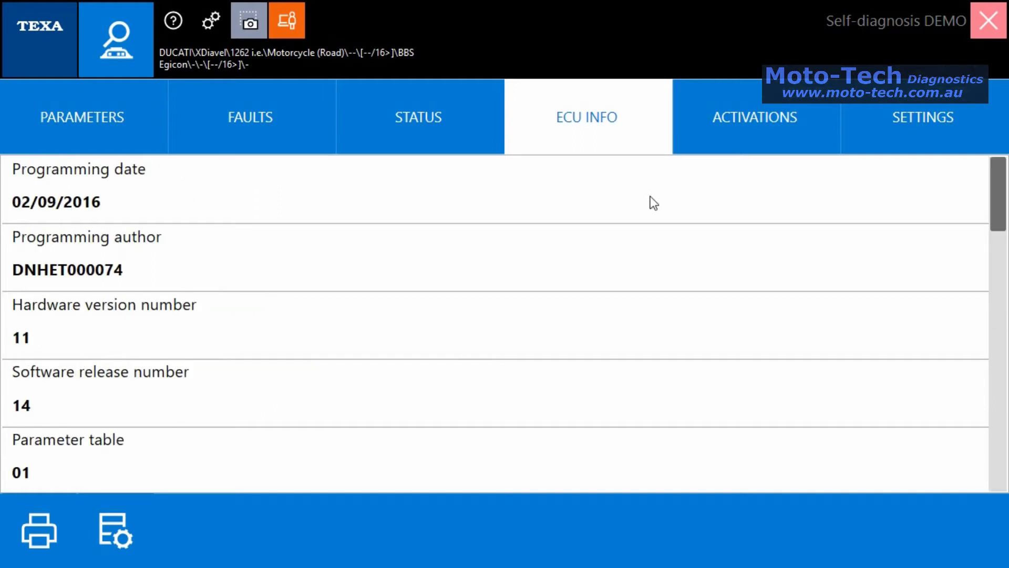
- Review the activations available for the BBS unit and its full list of settings, through to VIN writing
left_click(723, 103)
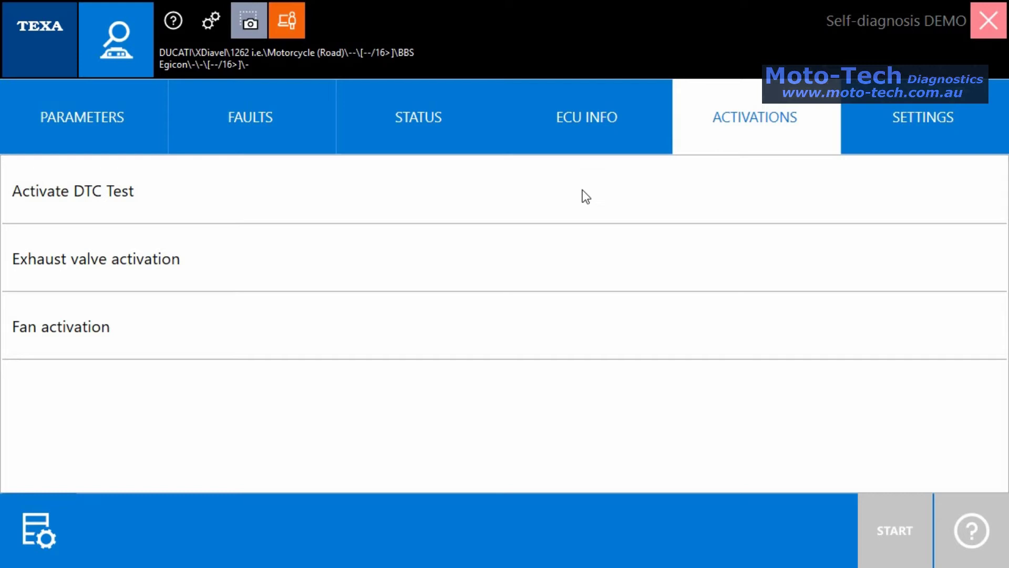
left_click(908, 149)
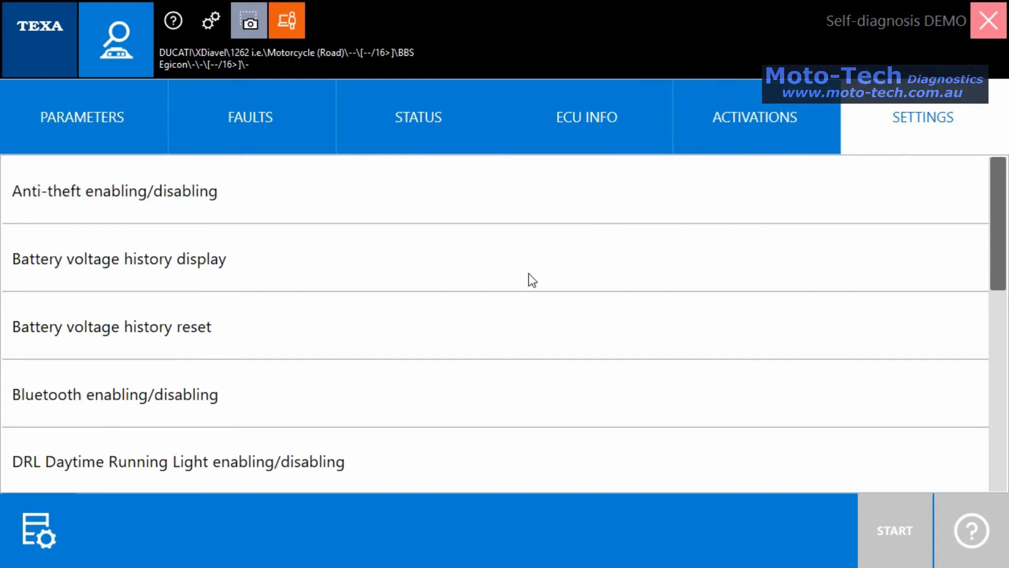
scroll(529, 274, "down", 3)
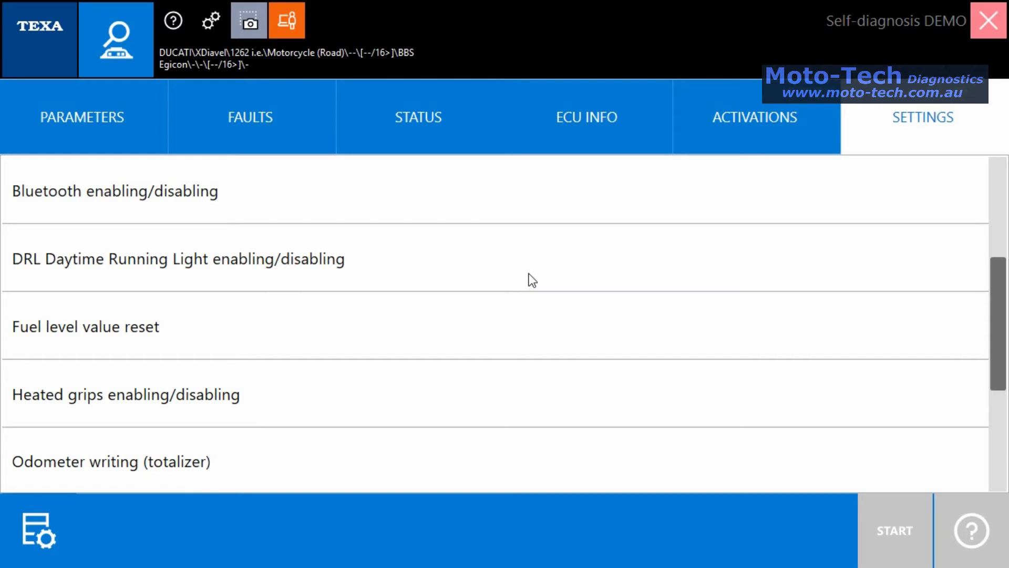
scroll(528, 273, "down", 3)
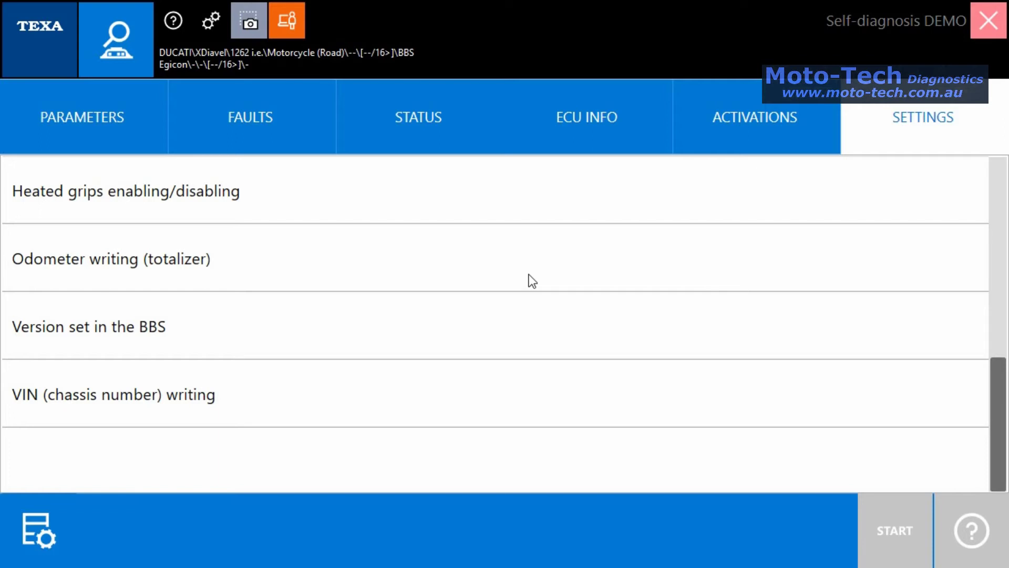
scroll(530, 280, "up", 5)
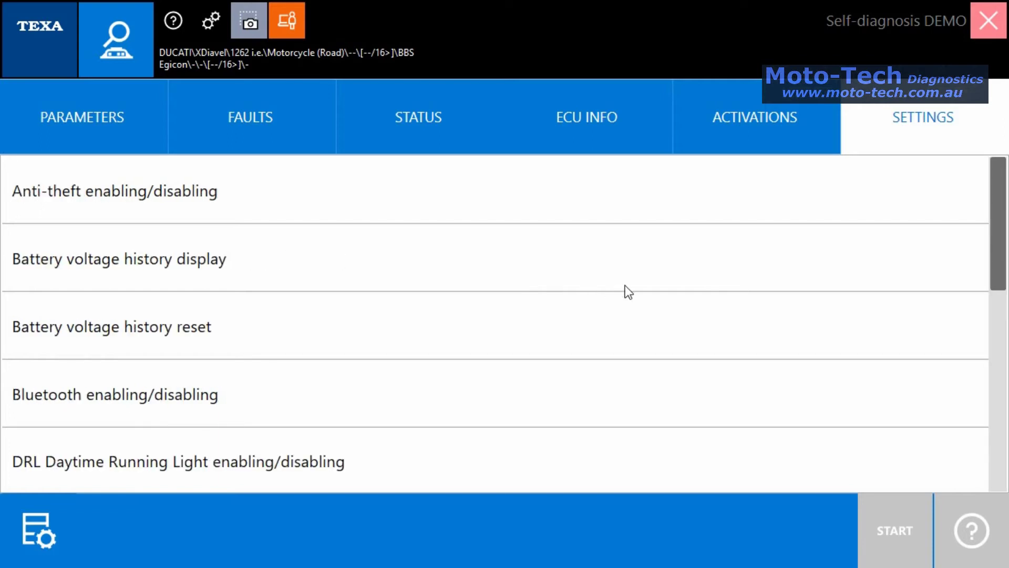
- End communication with the BBS unit and start the CoBo Bluetooth self-diagnosis in DEMO mode
left_click(982, 24)
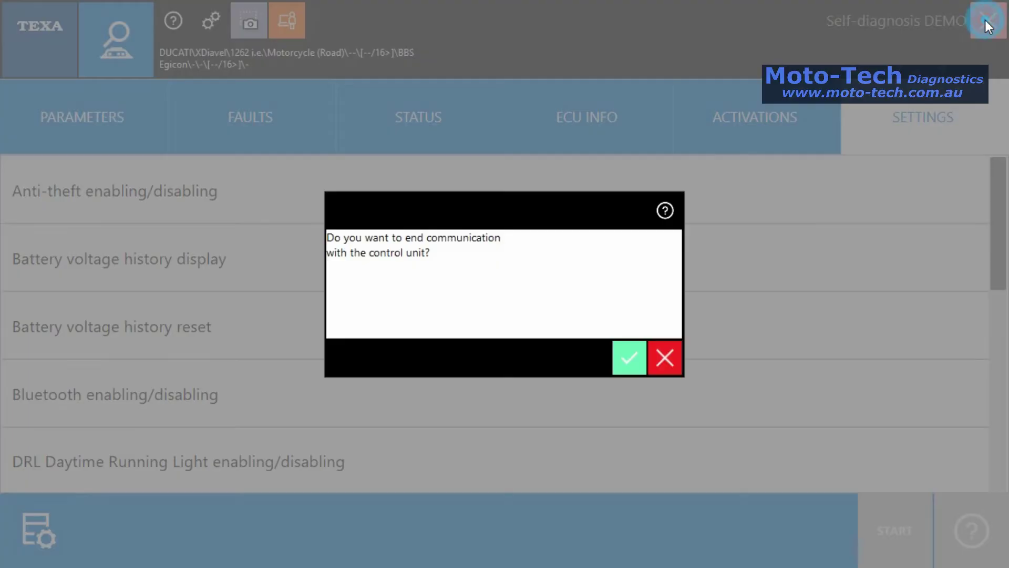
left_click(631, 353)
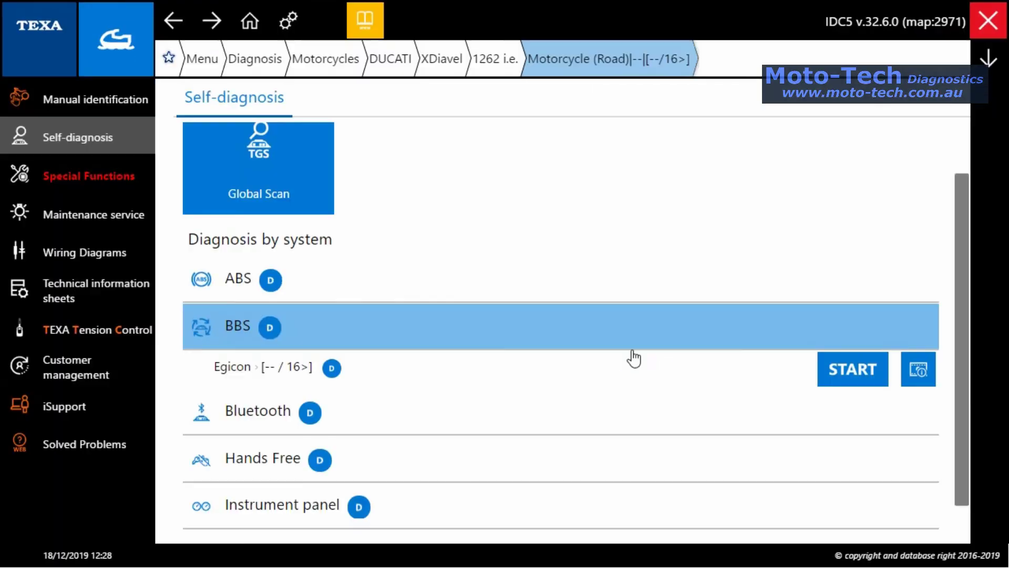
left_click(621, 416)
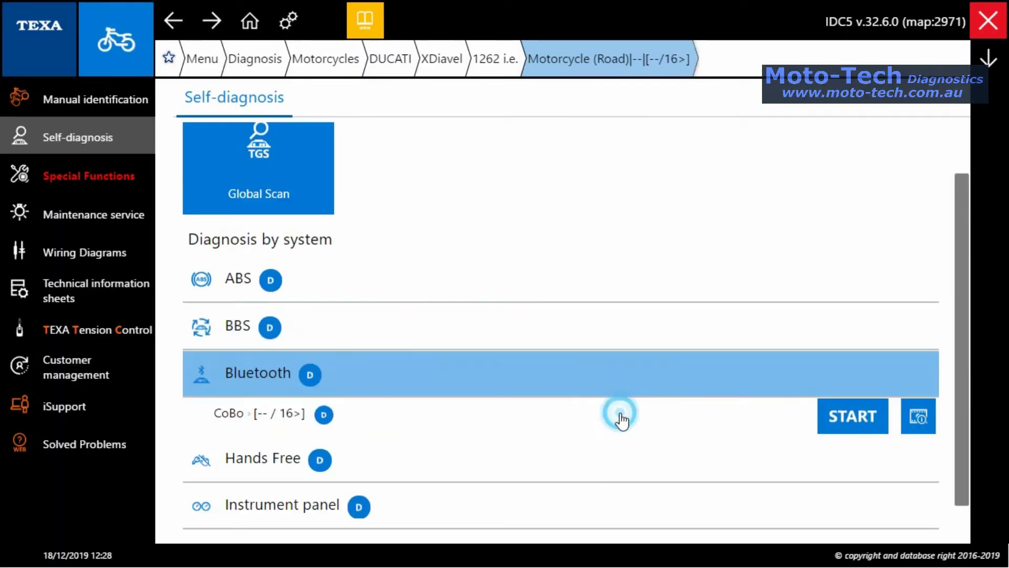
left_click(875, 423)
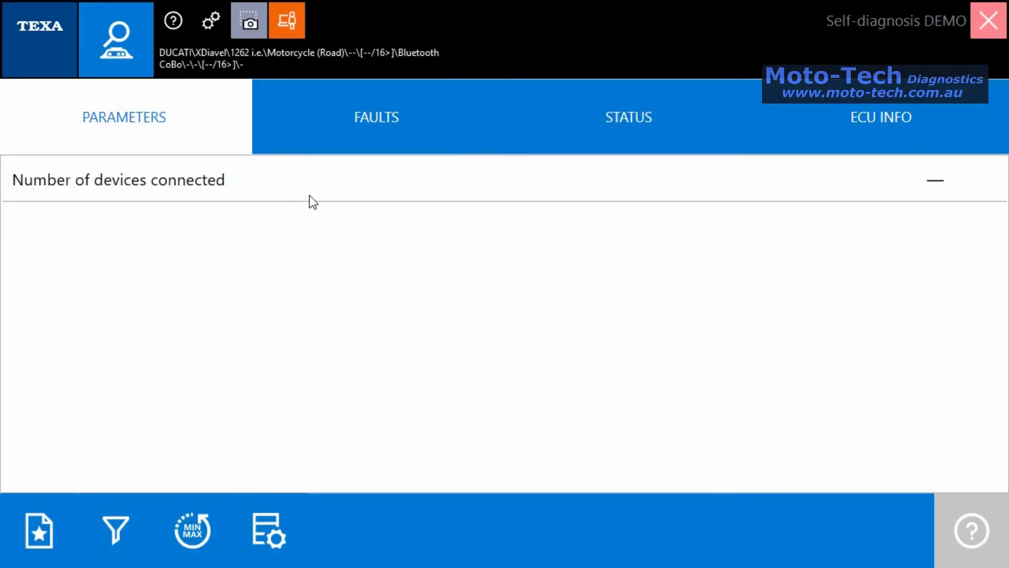
- Examine the Bluetooth unit's connected-devices parameter, operation mode status and full ECU information
left_click(317, 185)
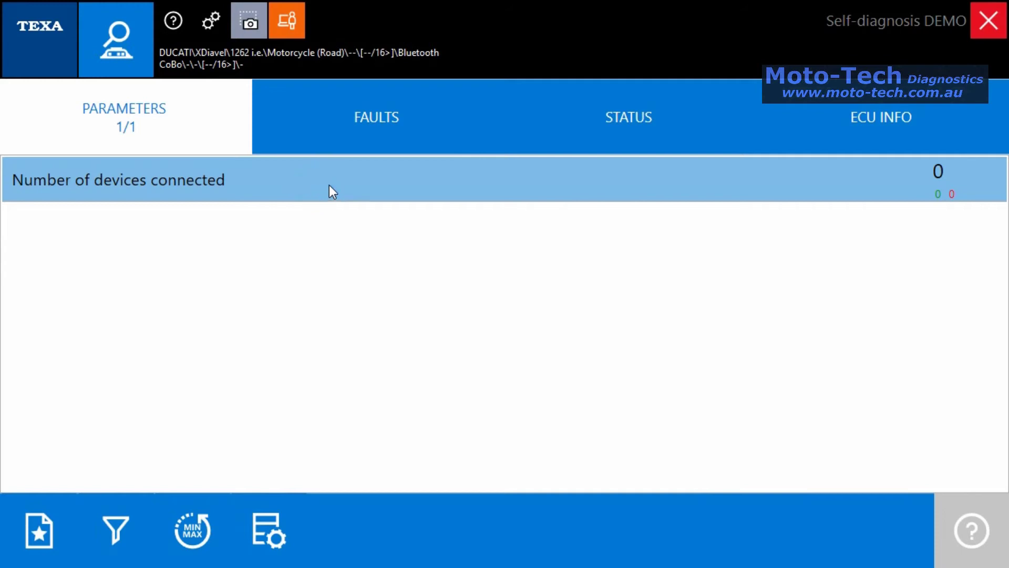
left_click(613, 127)
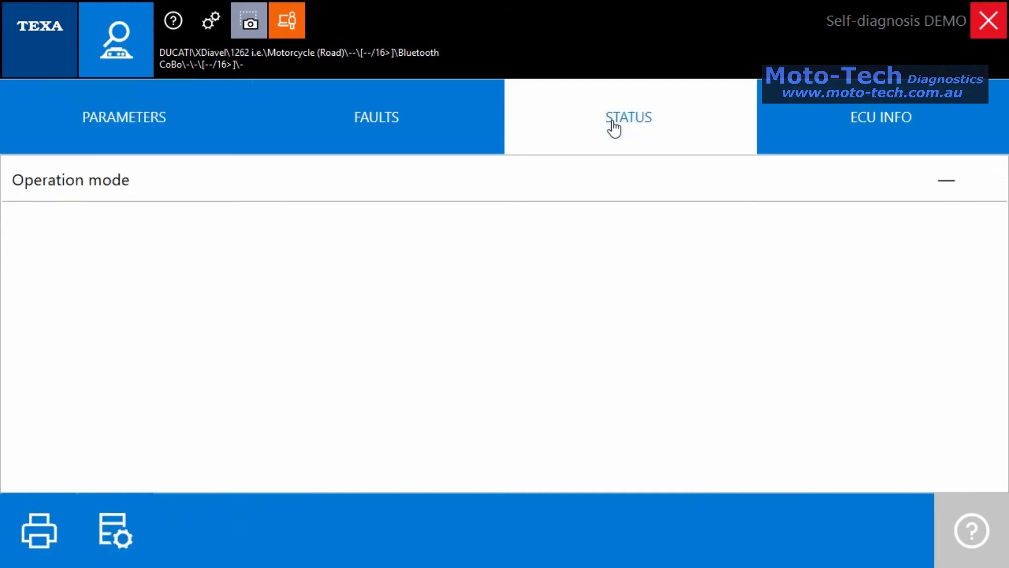
left_click(610, 188)
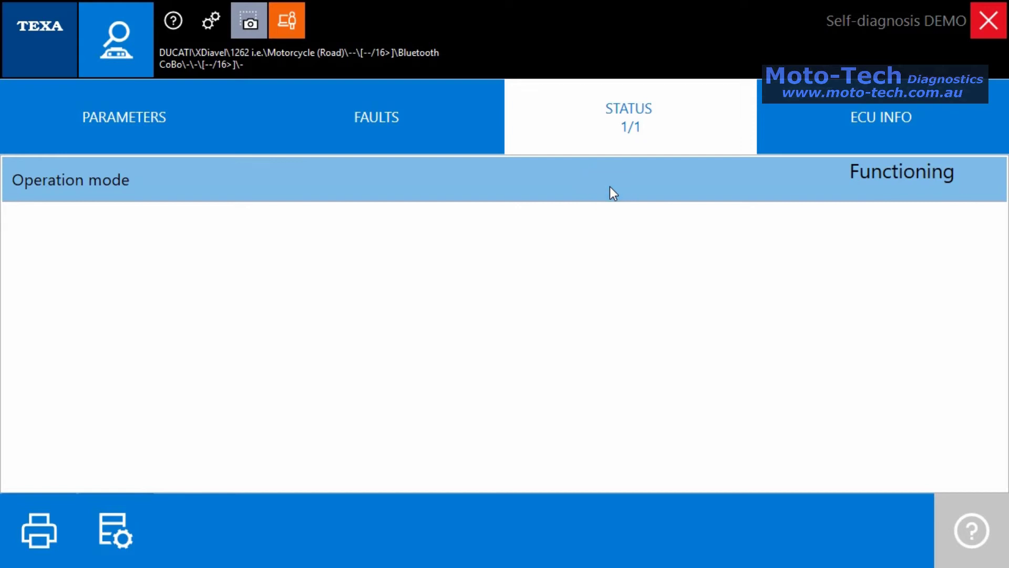
left_click(880, 136)
scroll(643, 265, "down", 5)
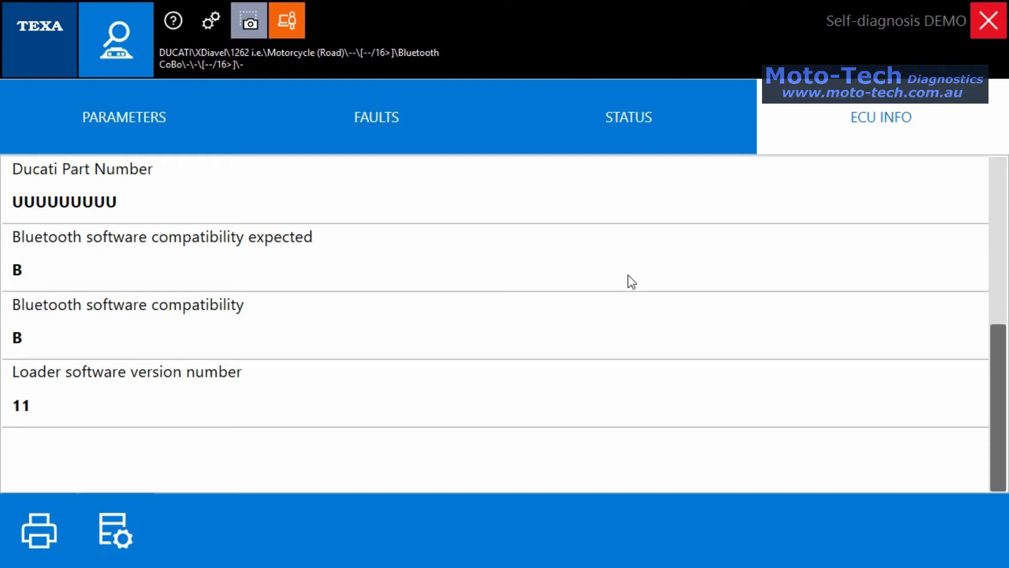
scroll(628, 276, "up", 5)
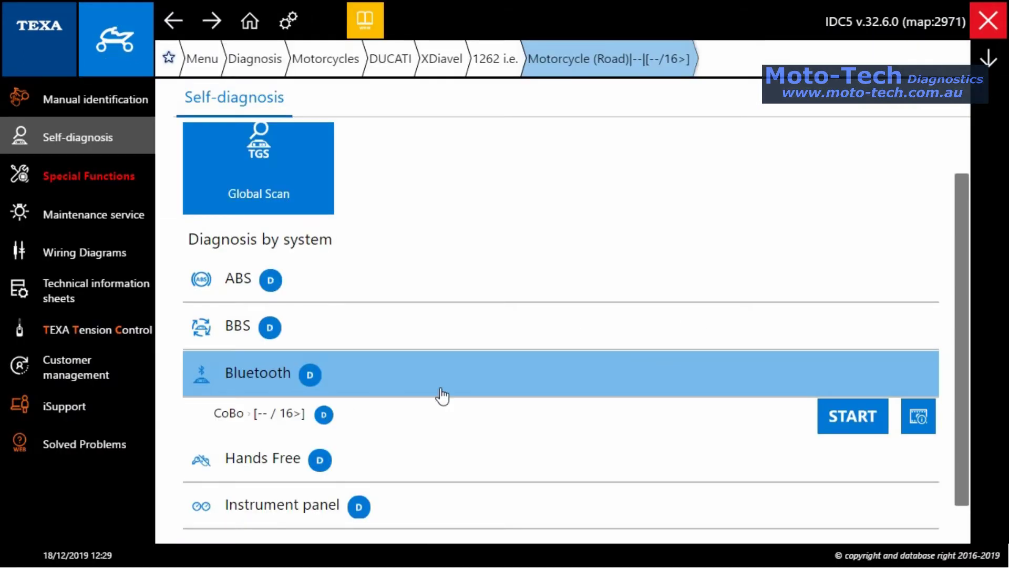
- Start the ZADI Hands Free self-diagnosis in DEMO diagnosis mode and accept the liability notice
scroll(442, 396, "down", 1)
left_click(445, 421)
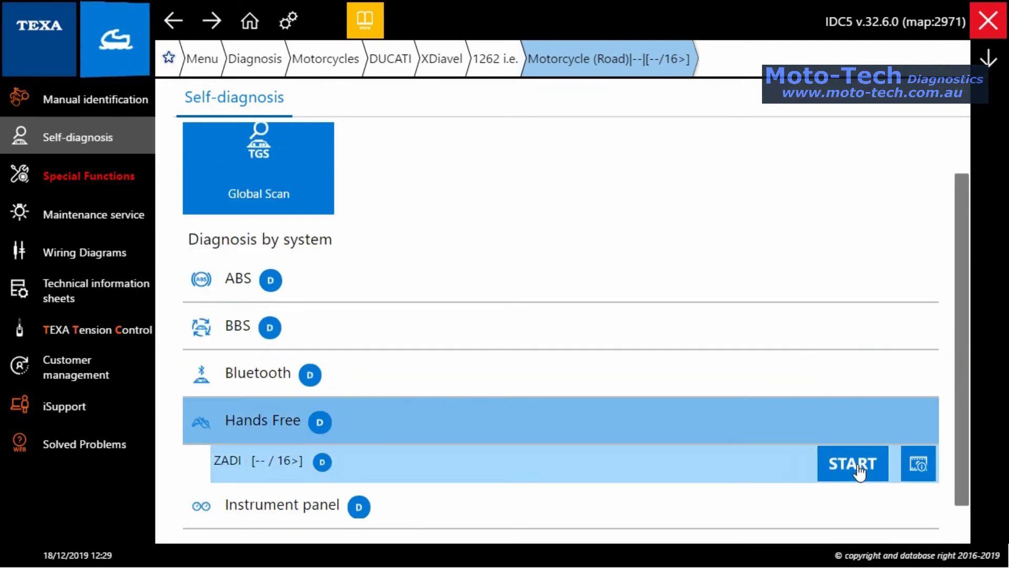
left_click(858, 471)
left_click(423, 322)
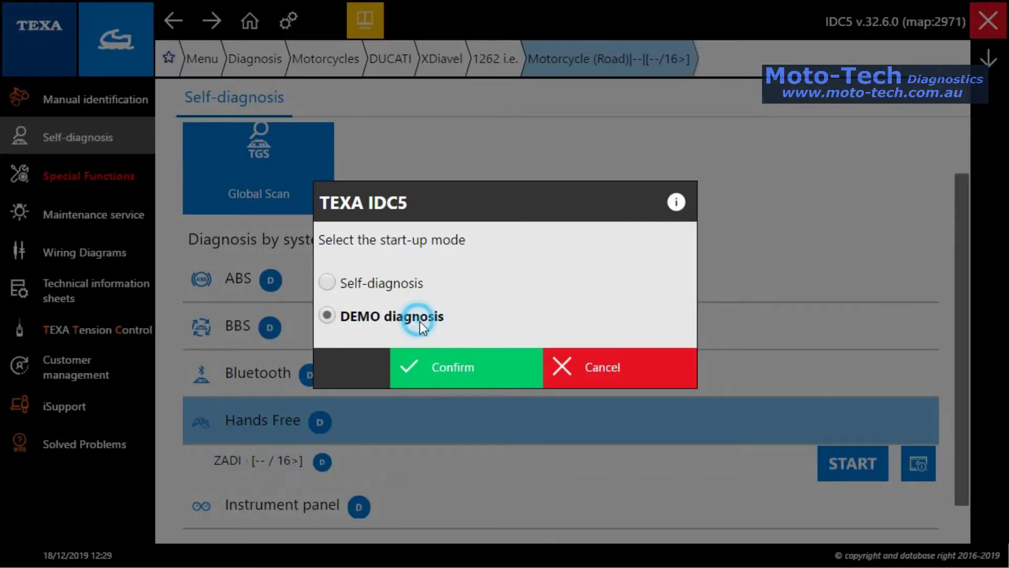
left_click(449, 362)
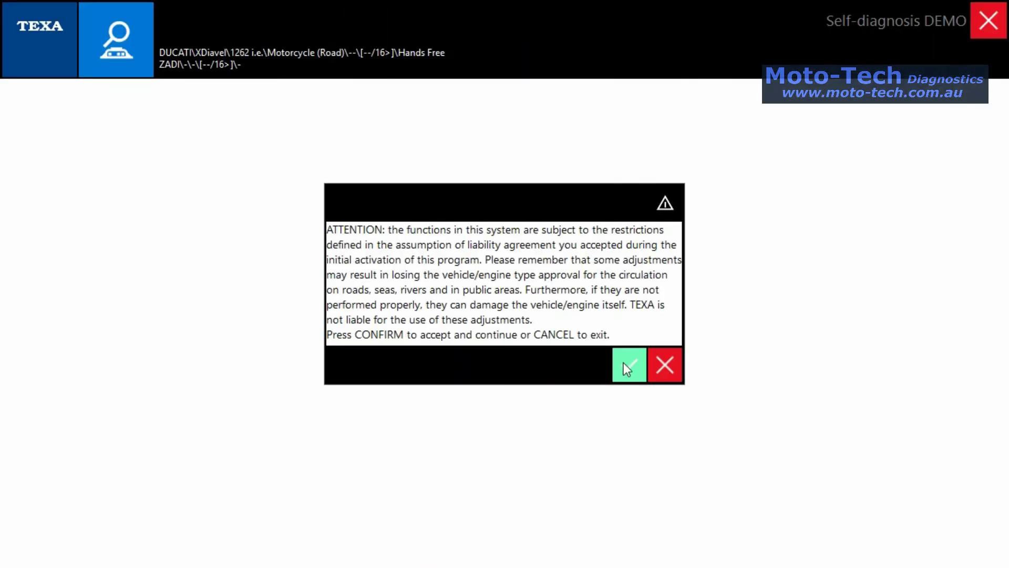
left_click(630, 365)
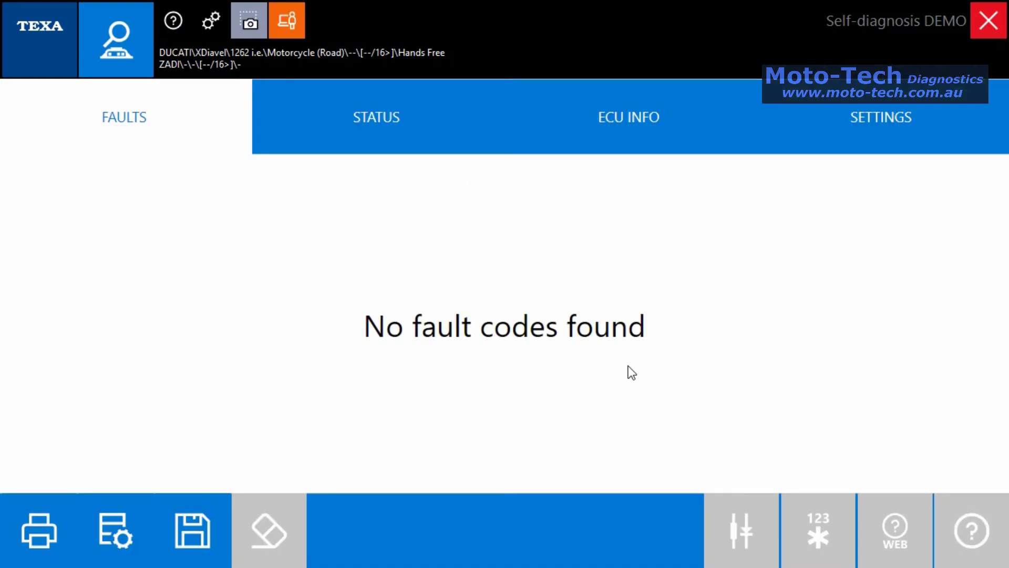
- Examine all the Hands Free status readings and the complete ECU information list
left_click(354, 126)
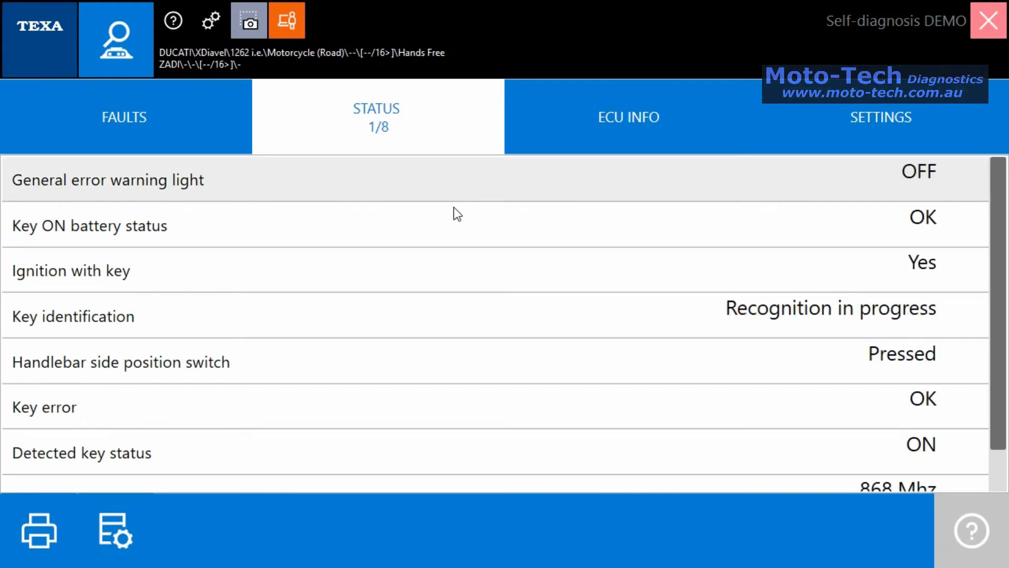
scroll(454, 208, "down", 1)
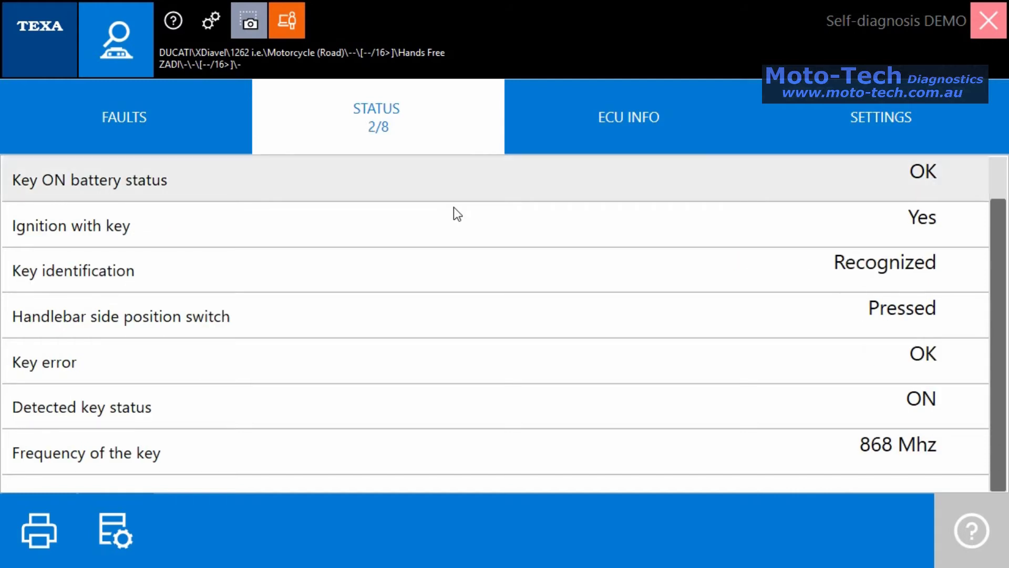
left_click(646, 106)
scroll(596, 223, "down", 3)
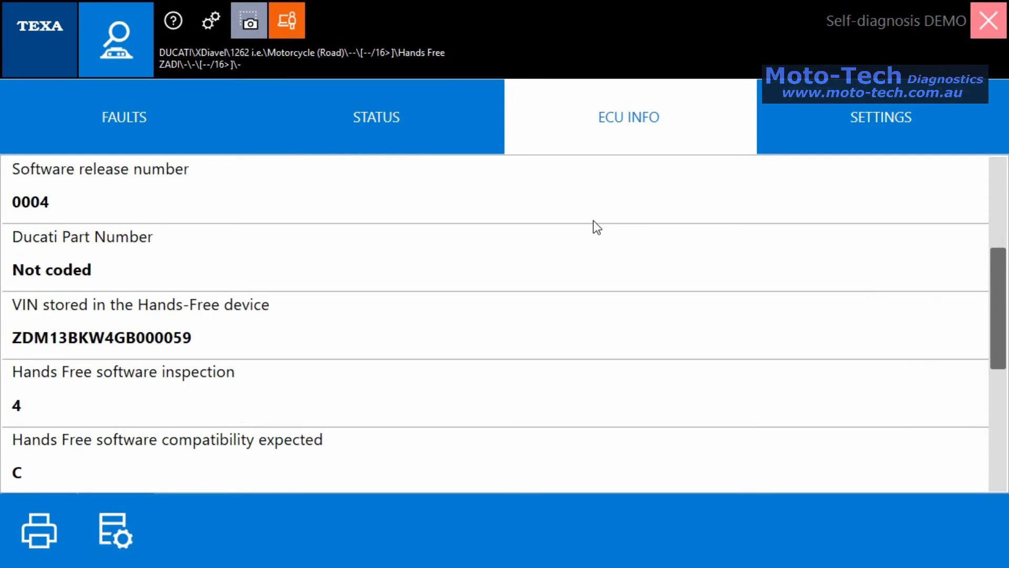
scroll(596, 227, "down", 4)
scroll(597, 227, "up", 7)
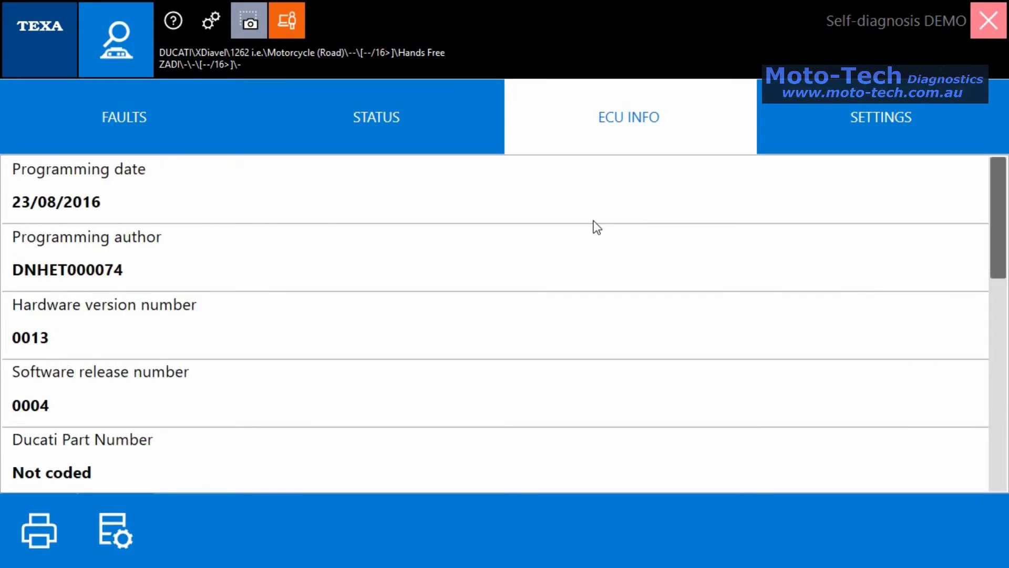
- Review the Hands Free settings and select the Storing the keys function
left_click(889, 141)
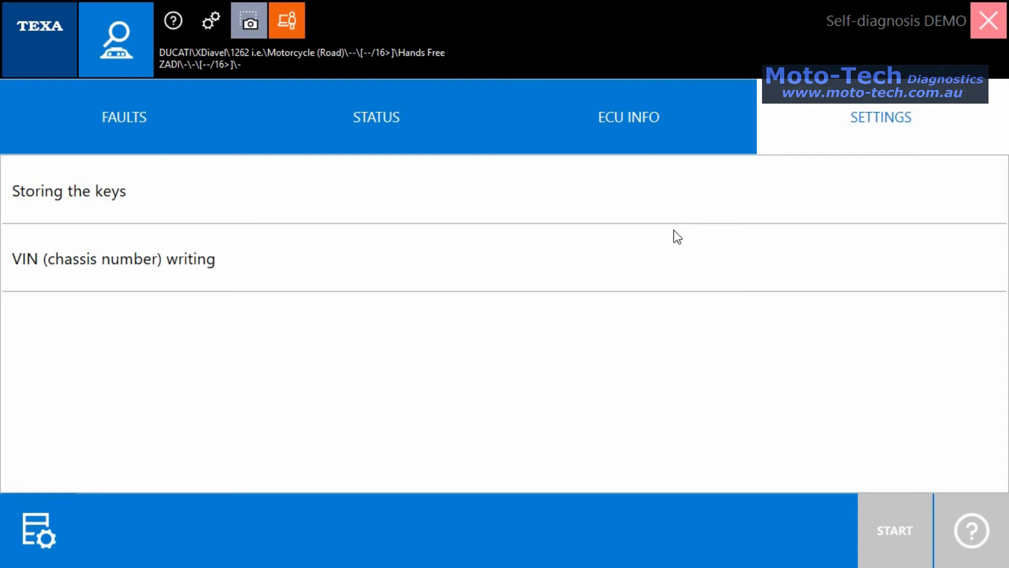
left_click(667, 190)
left_click(888, 544)
left_click(939, 490)
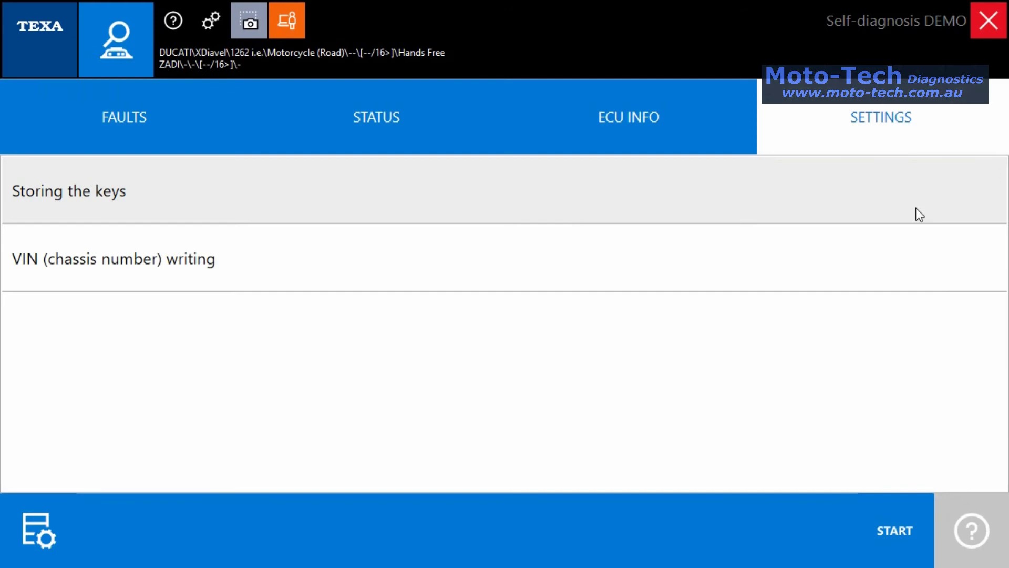
- End communication with the Hands Free unit and start the MAE Instrument panel self-diagnosis in DEMO mode, accepting the liability notice
left_click(986, 21)
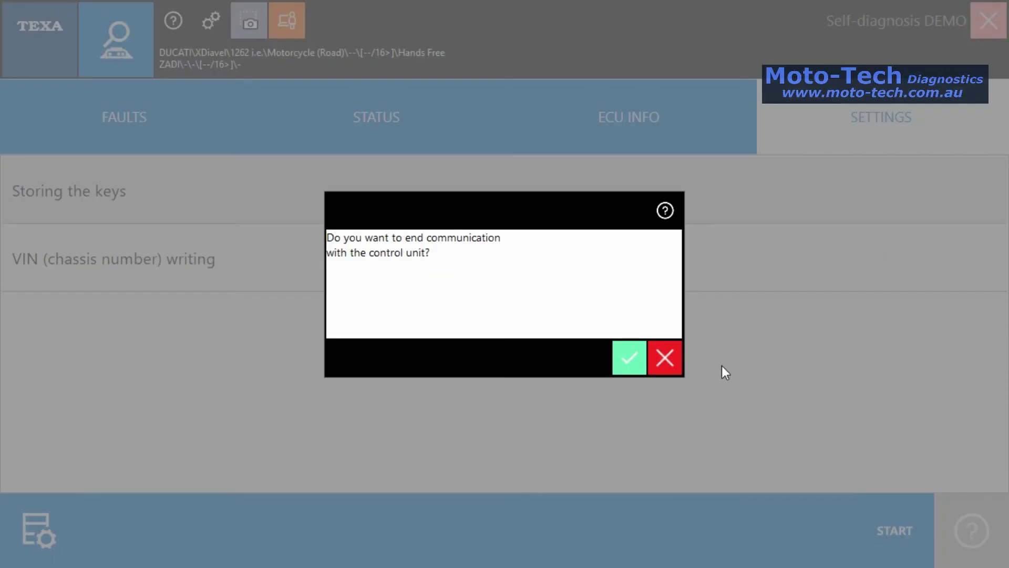
left_click(614, 359)
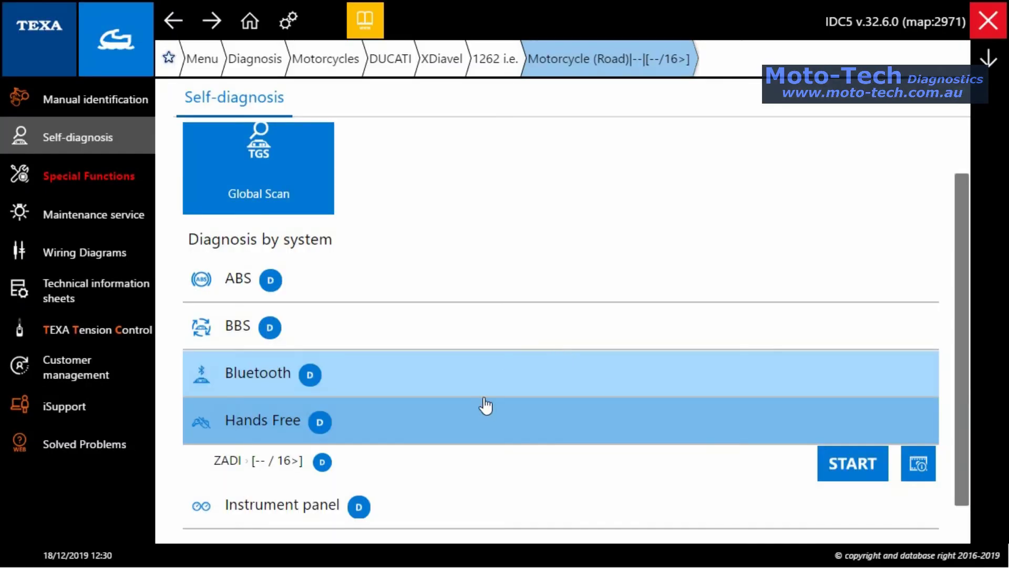
left_click(484, 460)
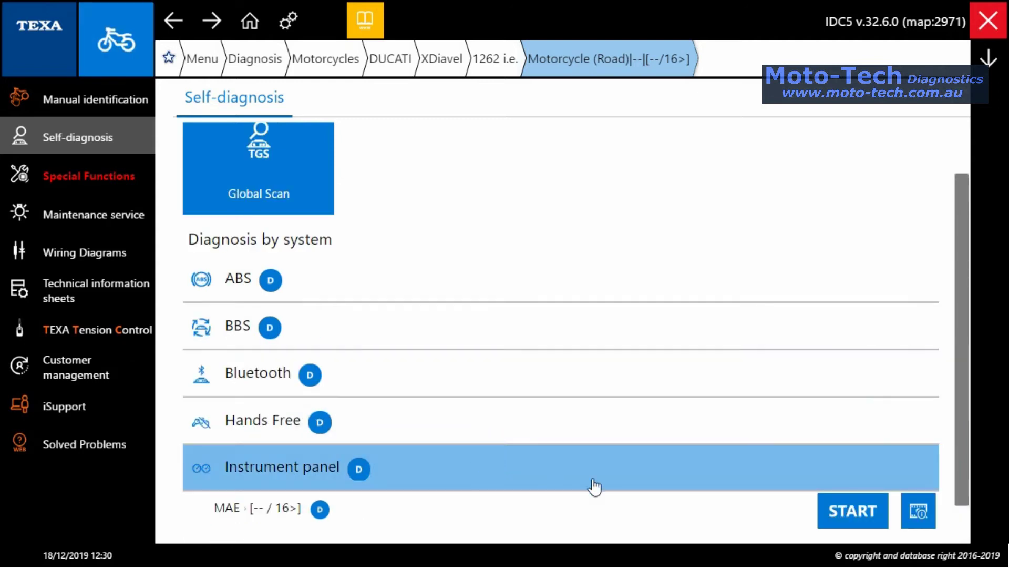
left_click(879, 520)
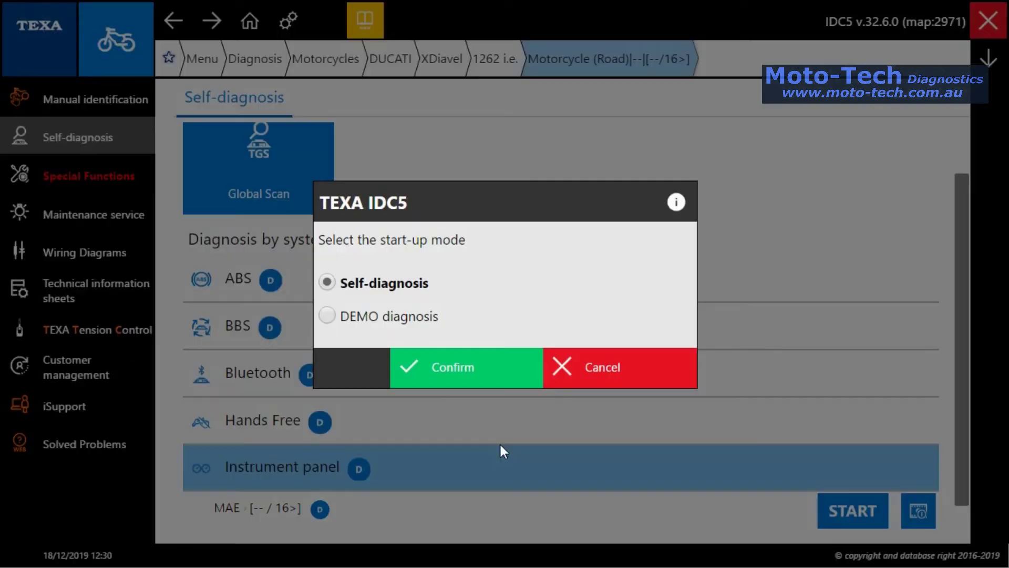
left_click(429, 328)
left_click(481, 367)
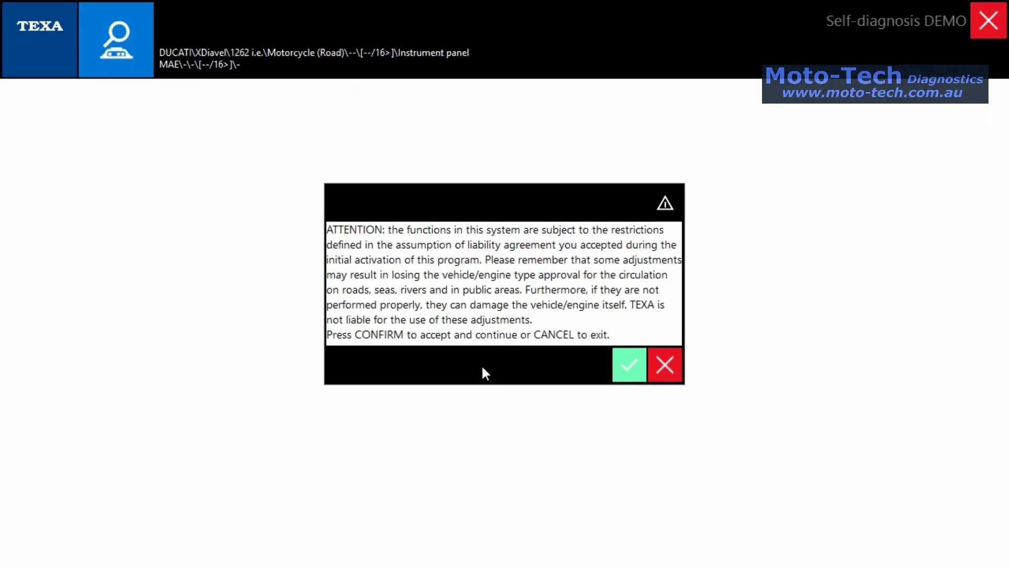
left_click(630, 363)
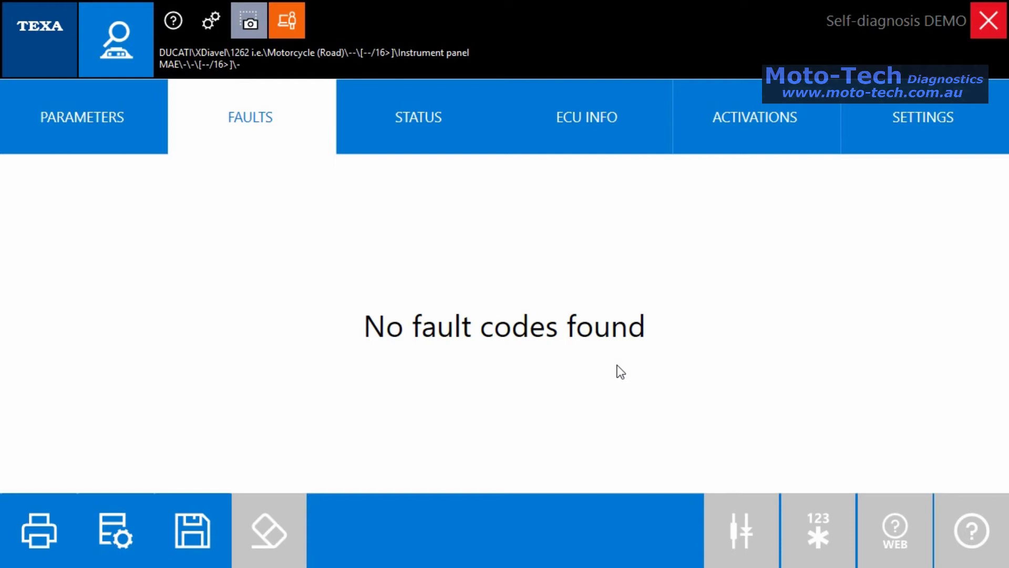
- Examine the instrument panel's live parameters, from air temperature through to the year, and check its fault codes
left_click(115, 113)
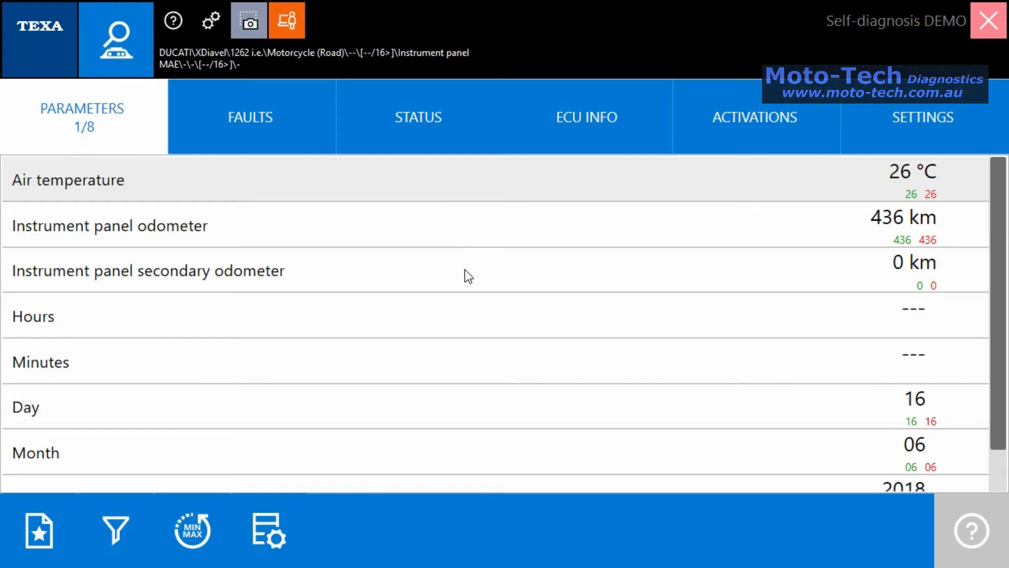
scroll(464, 270, "down", 1)
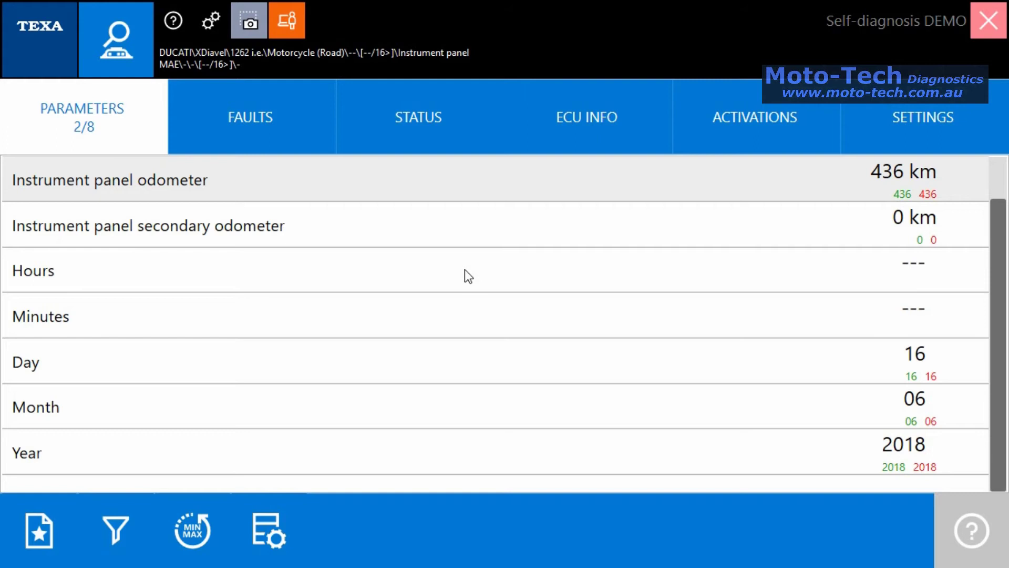
left_click(244, 110)
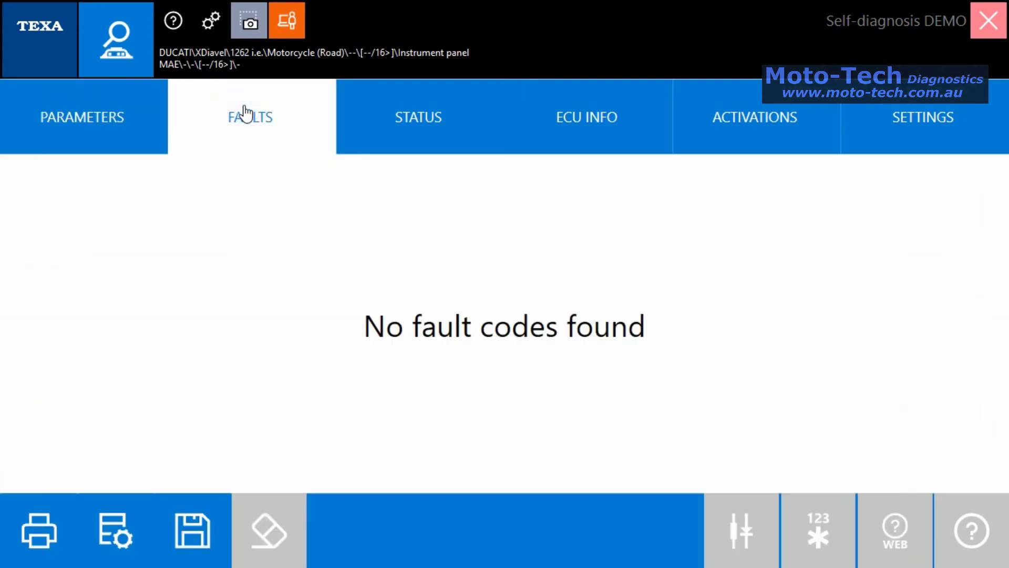
- Show the live graph of the right direction indicators among the instrument panel status readings
left_click(404, 136)
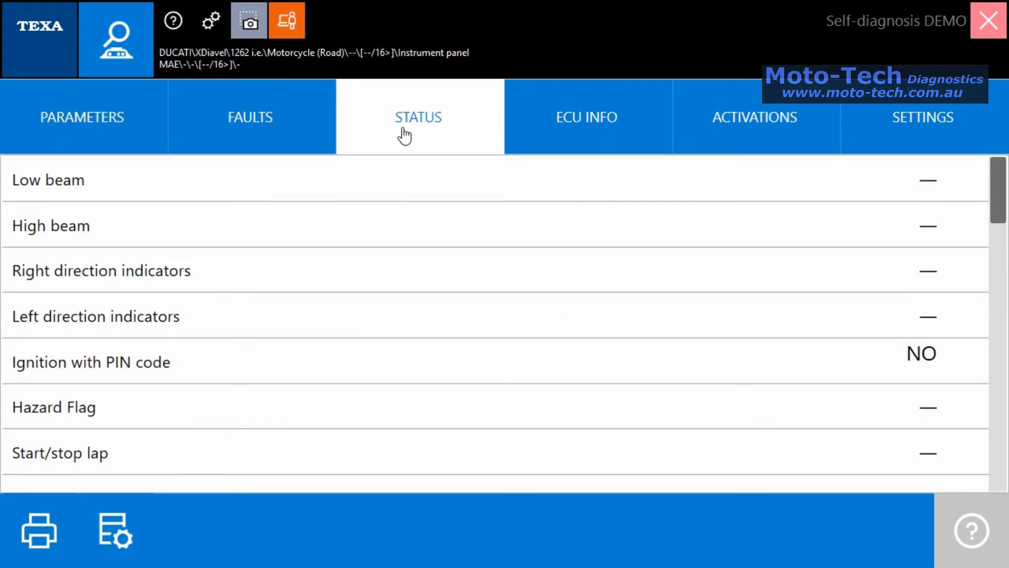
left_click(514, 272)
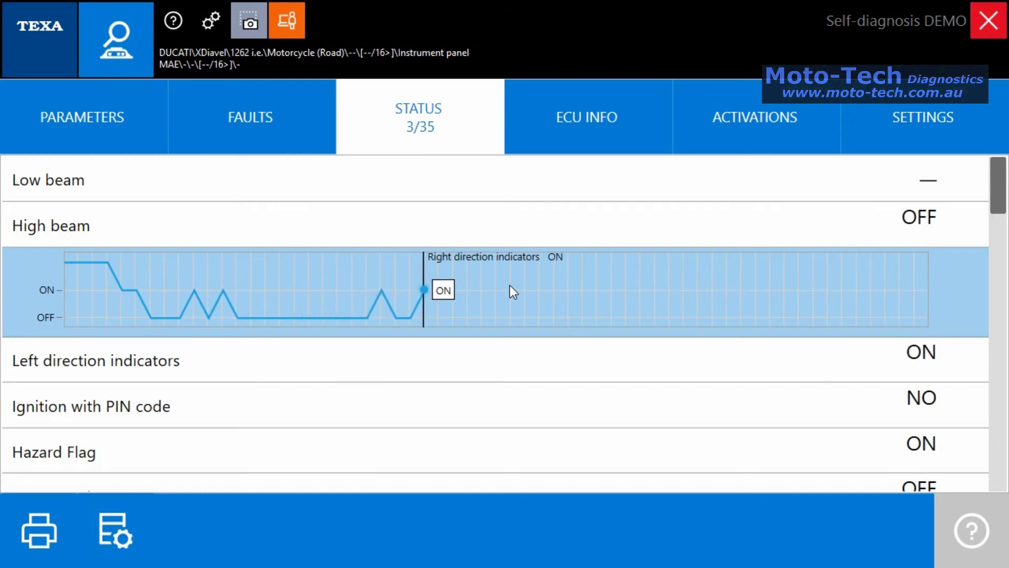
- Close the right direction indicators graph and examine the instrument panel statuses down to the RES/+ button
left_click(595, 297)
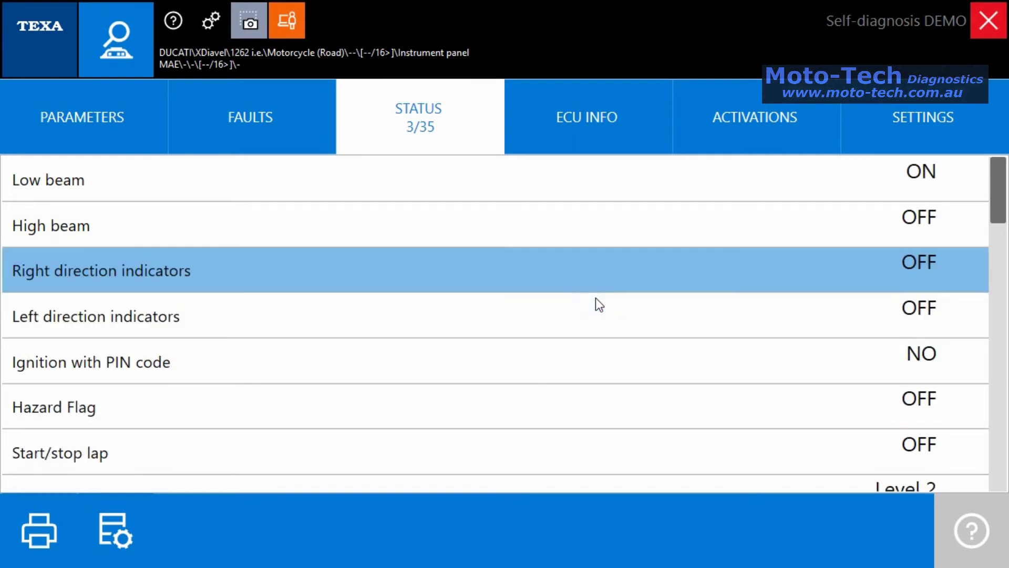
scroll(596, 297, "down", 3)
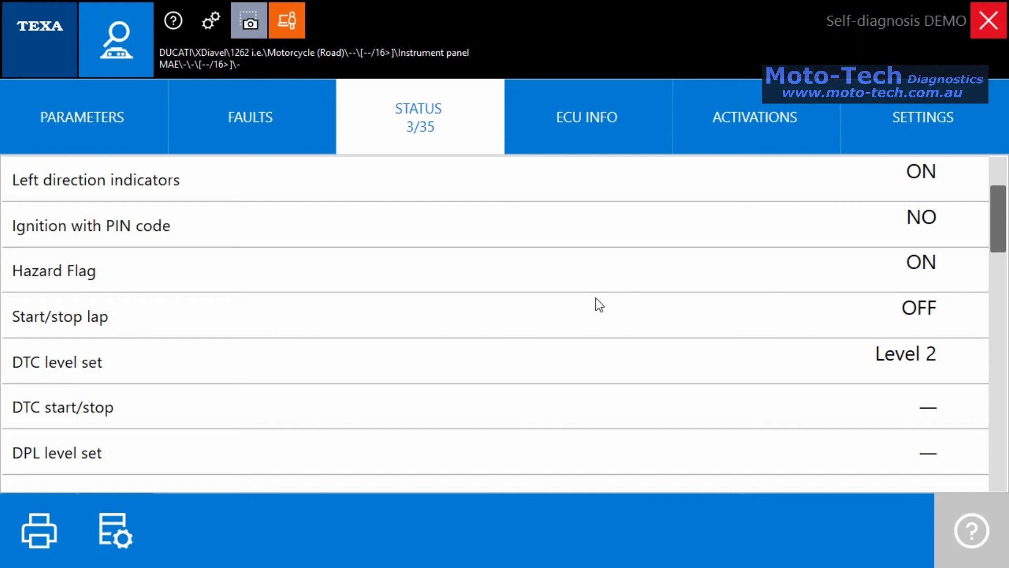
scroll(595, 297, "down", 3)
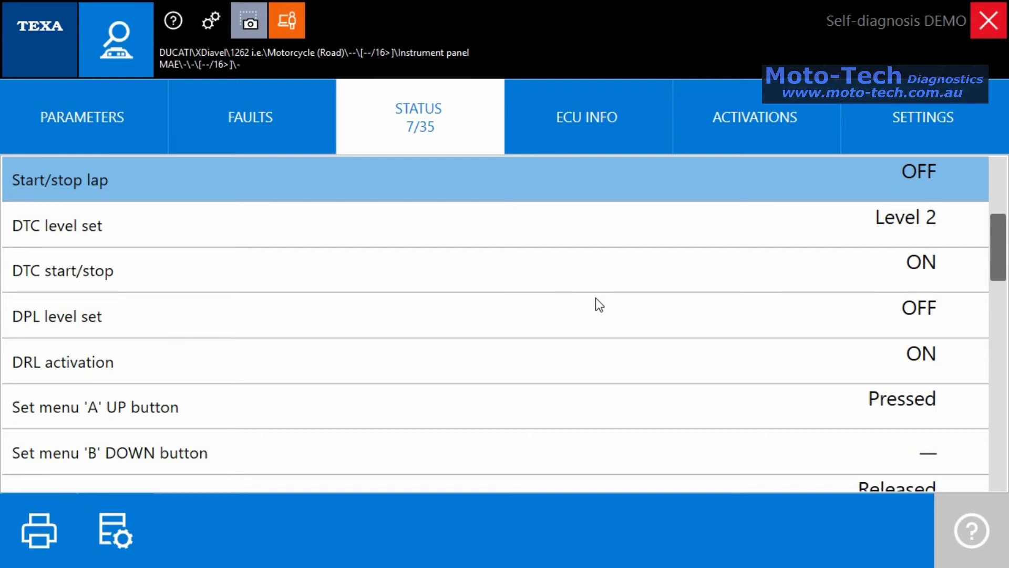
scroll(595, 297, "down", 3)
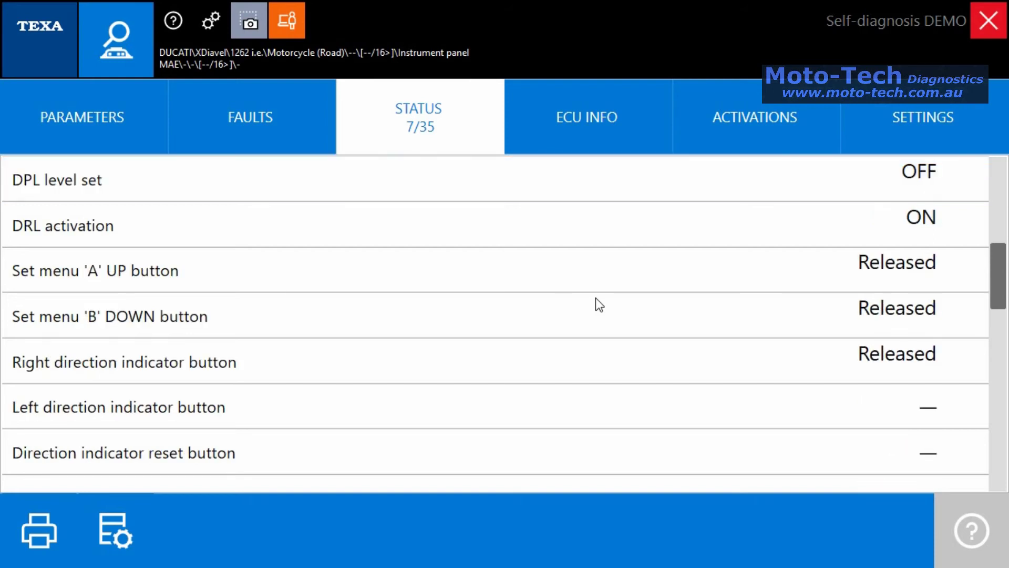
scroll(595, 297, "down", 3)
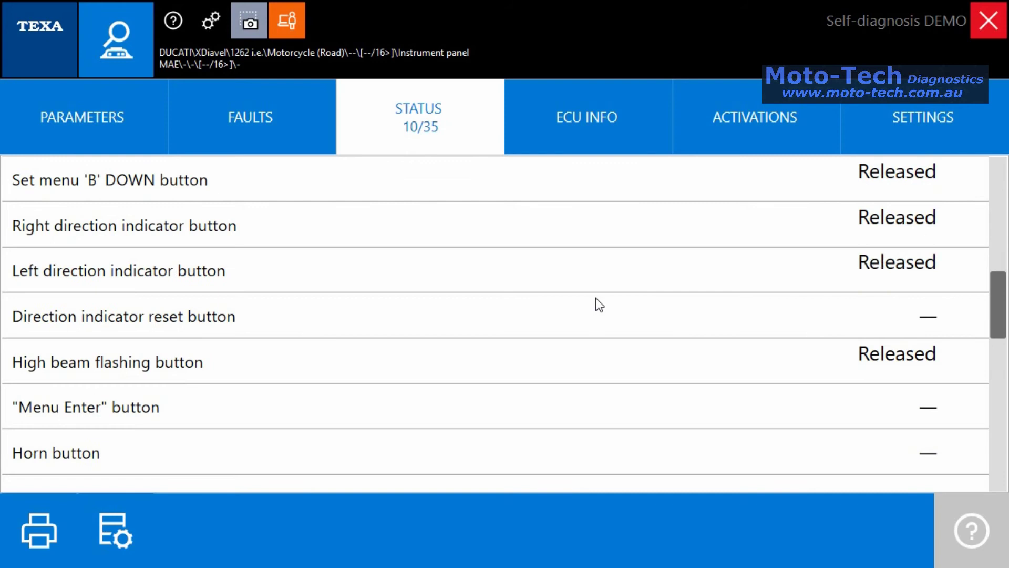
scroll(595, 297, "down", 3)
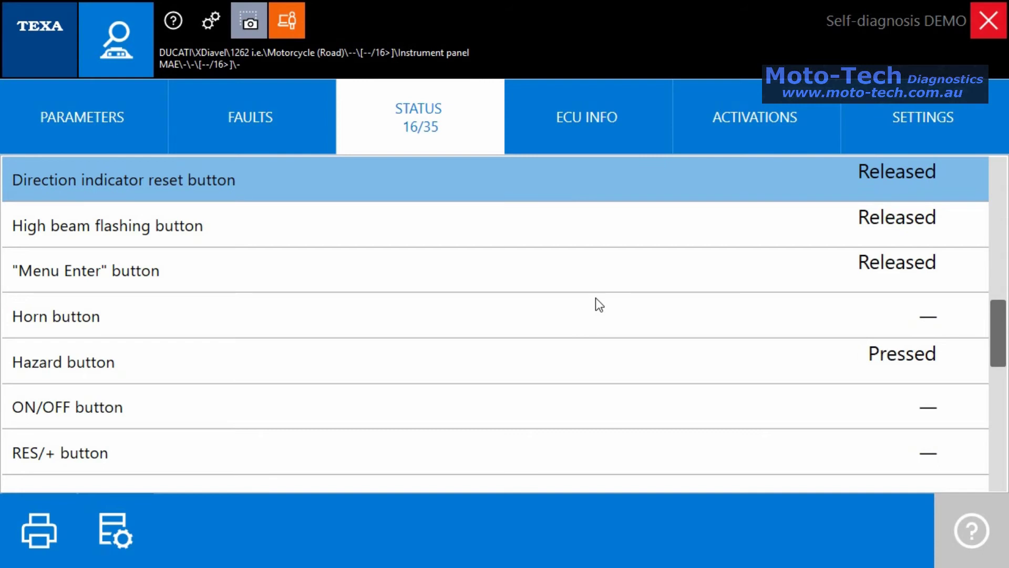
- Show the live graph of the Direction indicator reset button, dismiss its legend, and close the graph
left_click(589, 193)
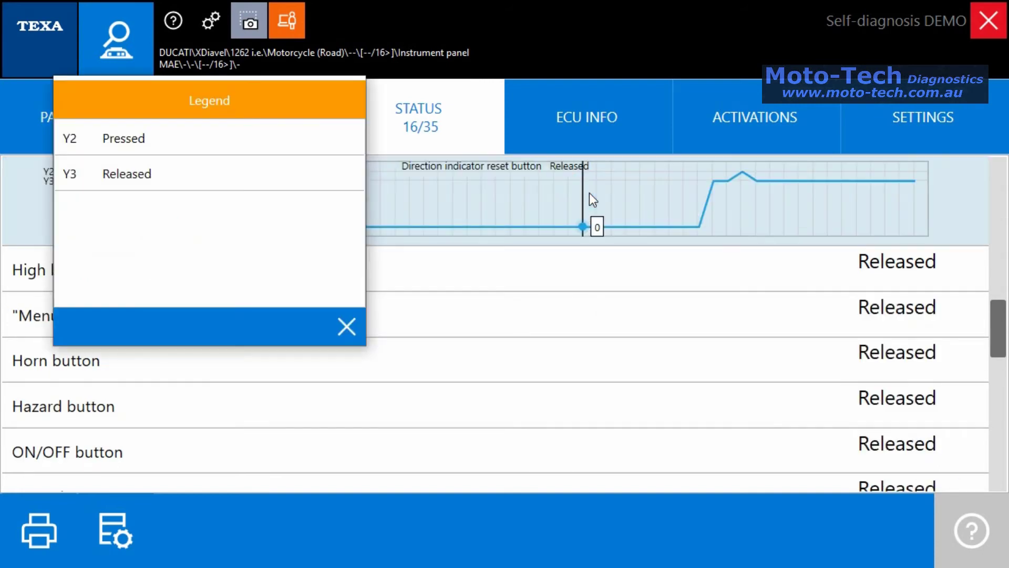
left_click(345, 328)
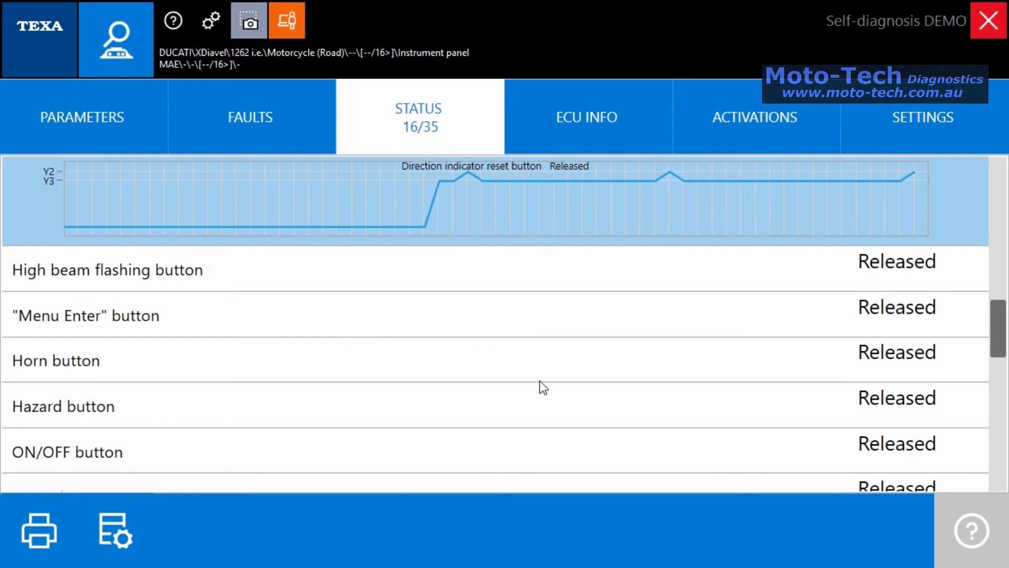
left_click(619, 223)
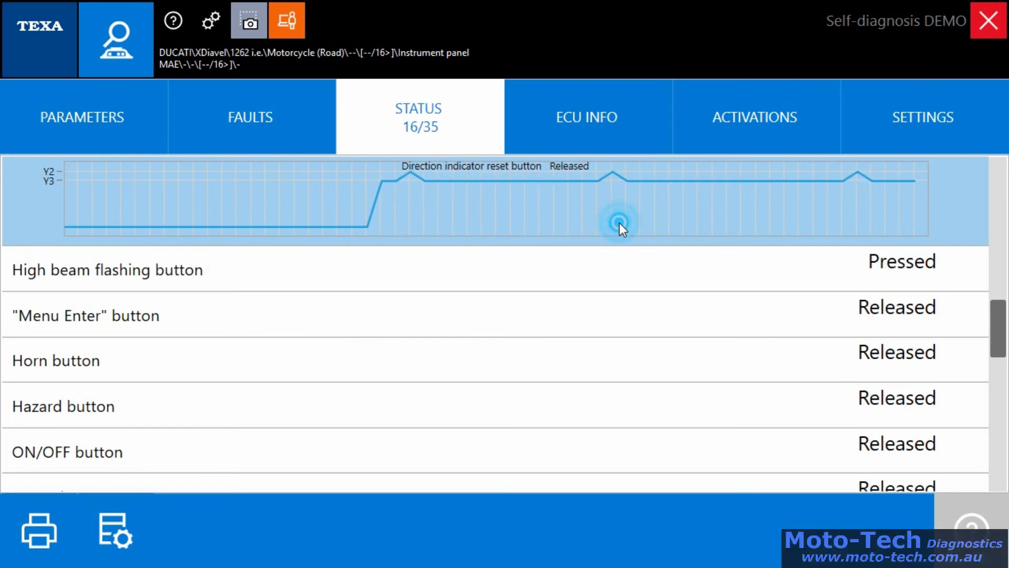
left_click(620, 223)
- Examine the remaining instrument panel statuses, from the Horn button through to the Daytime light warning light
scroll(620, 333, "down", 3)
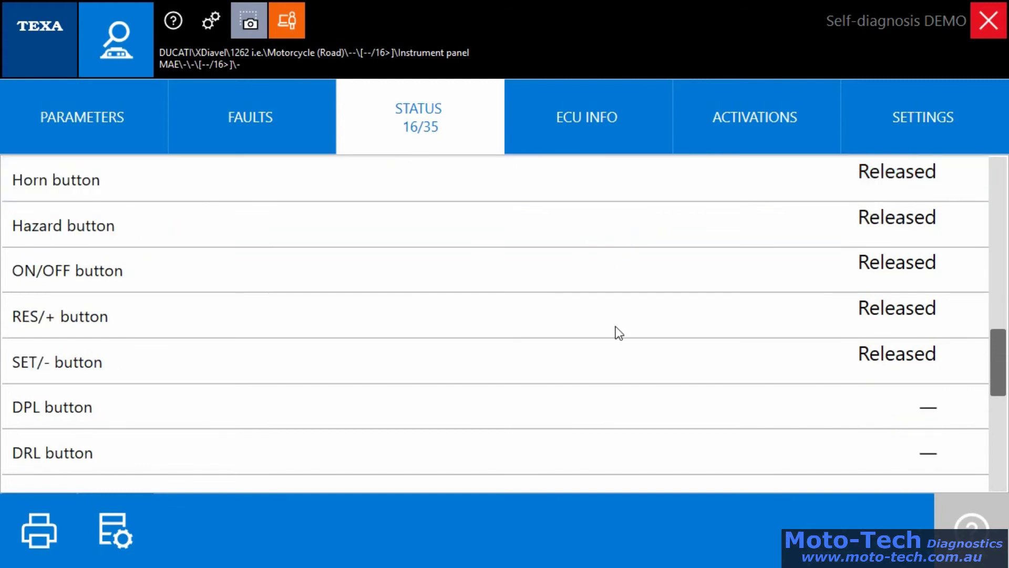
scroll(615, 344, "down", 3)
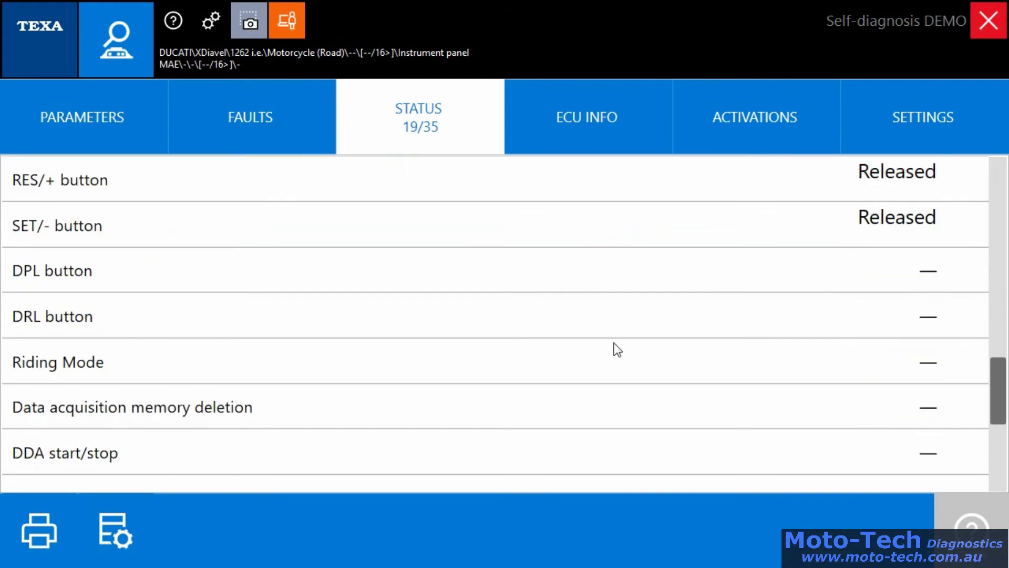
scroll(614, 343, "down", 3)
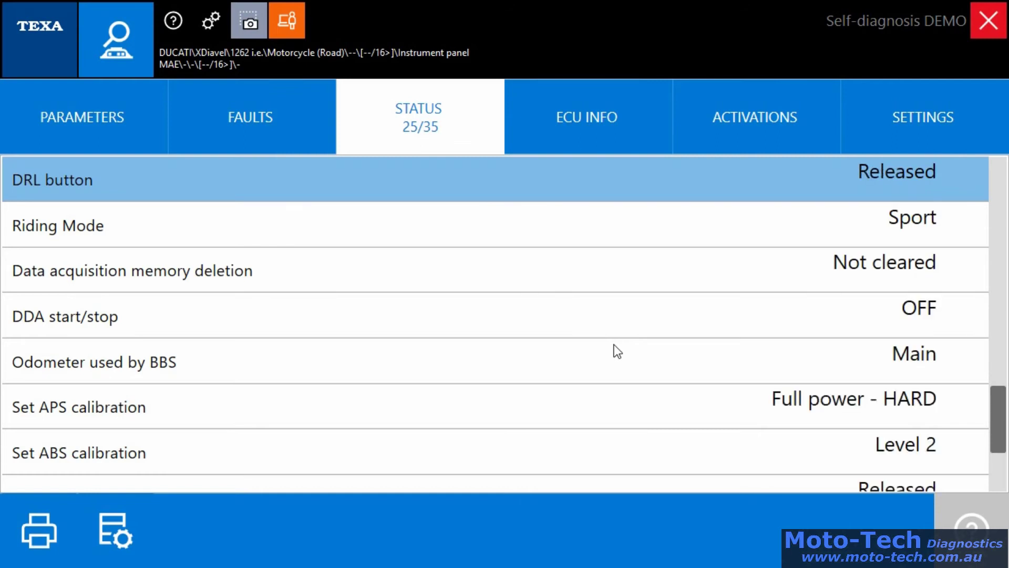
scroll(614, 344, "down", 3)
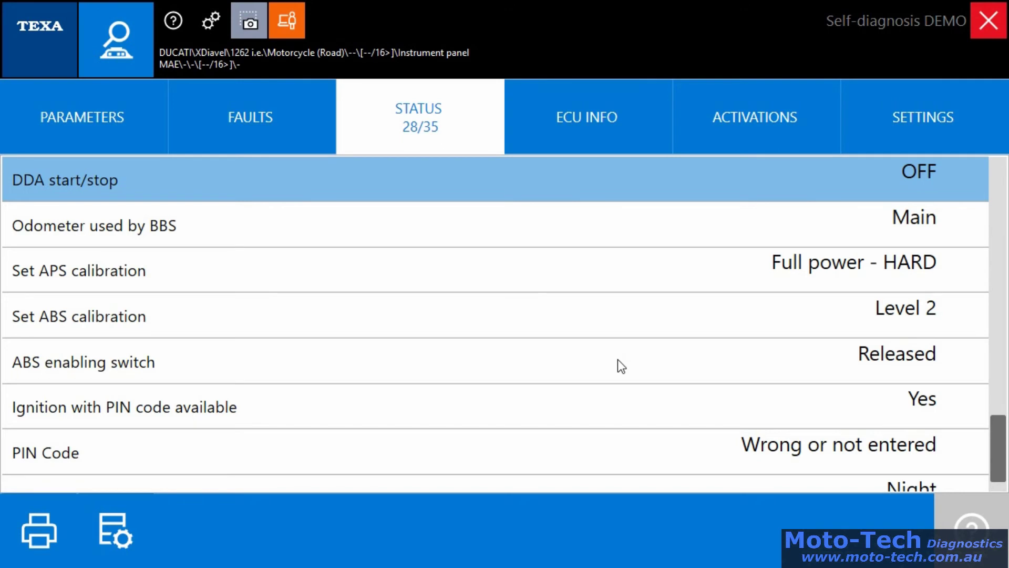
scroll(618, 362, "down", 1)
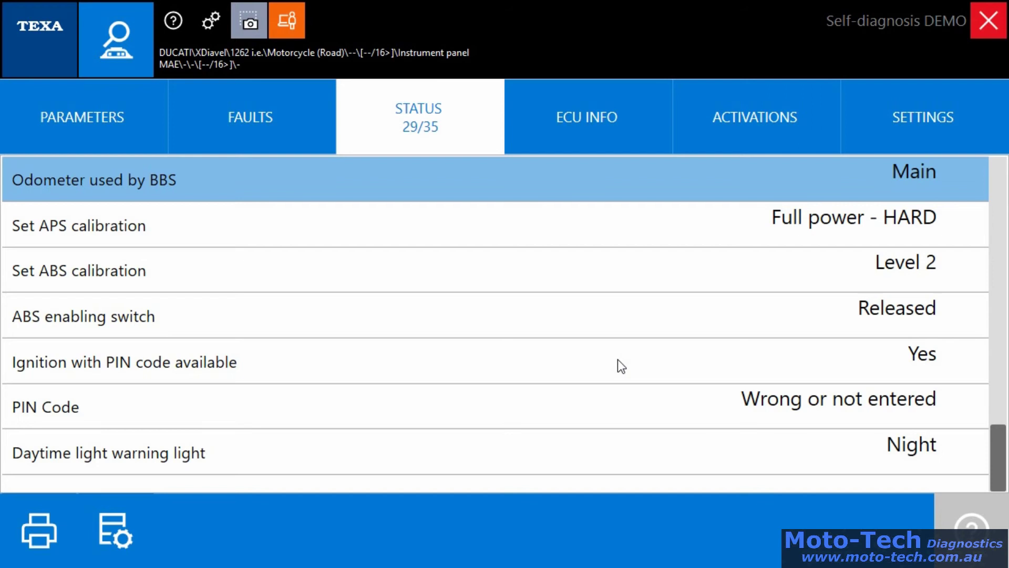
scroll(618, 360, "up", 15)
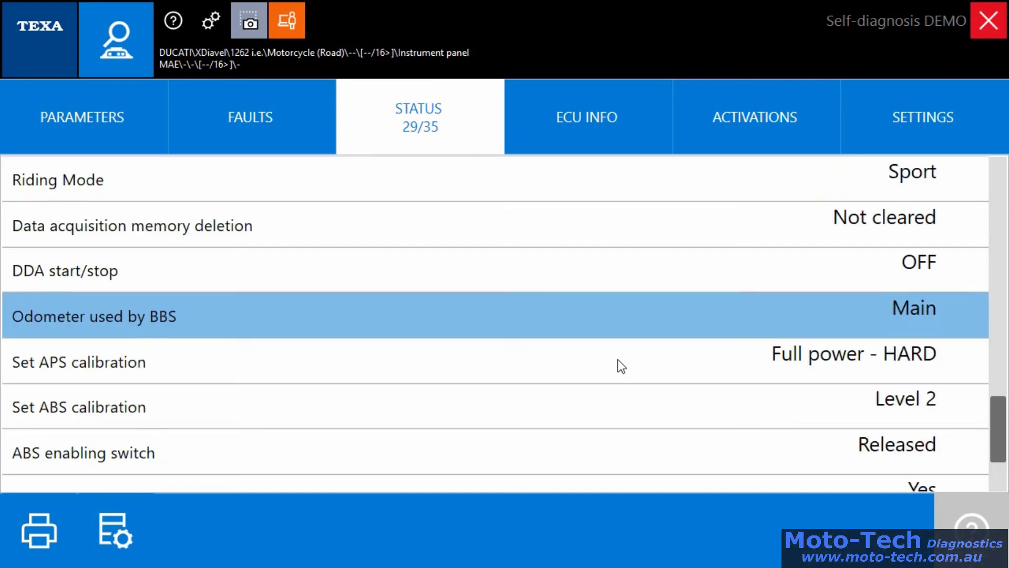
scroll(618, 364, "up", 12)
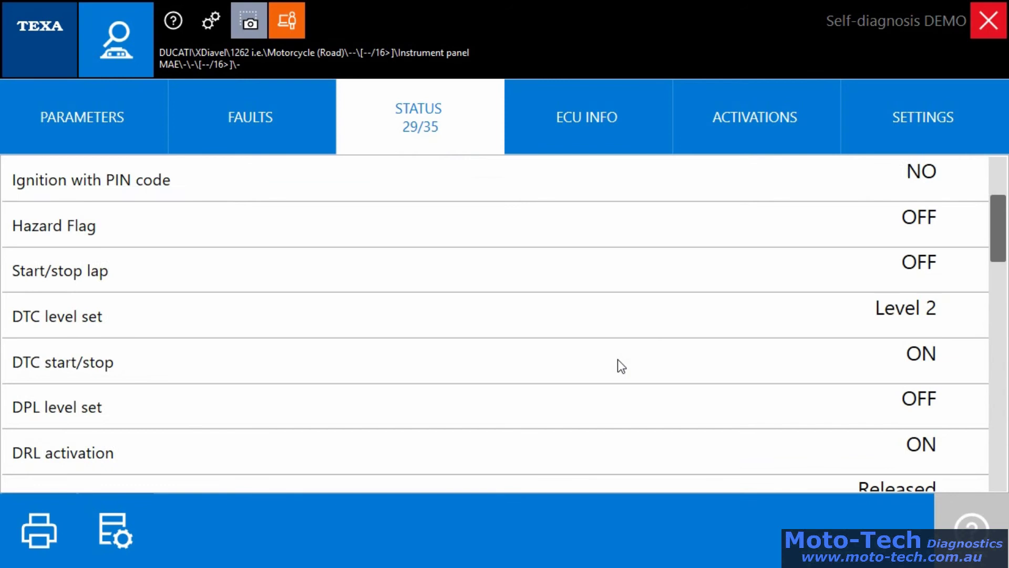
- View the instrument panel's ECU information and its available activations
left_click(602, 105)
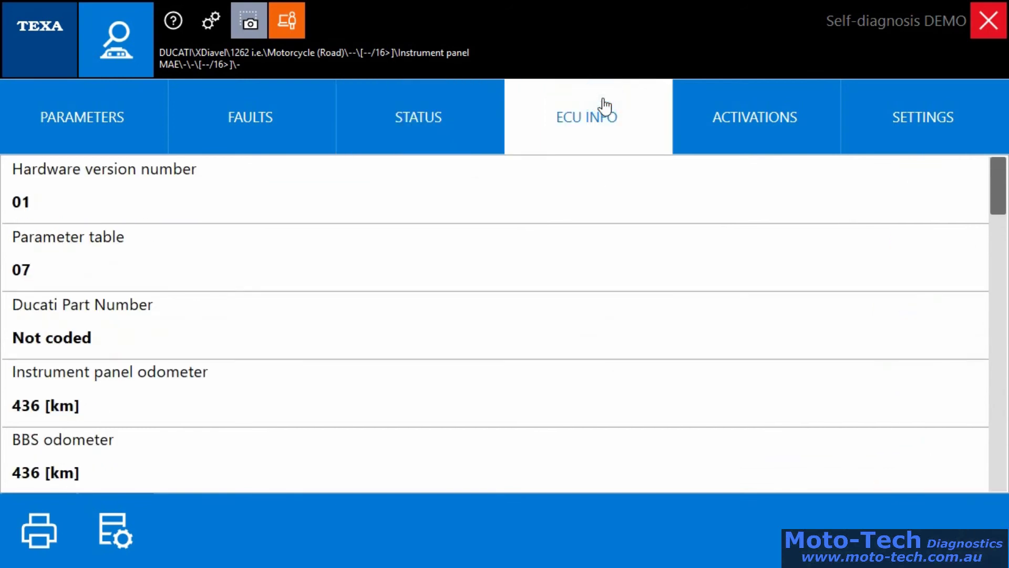
left_click(729, 135)
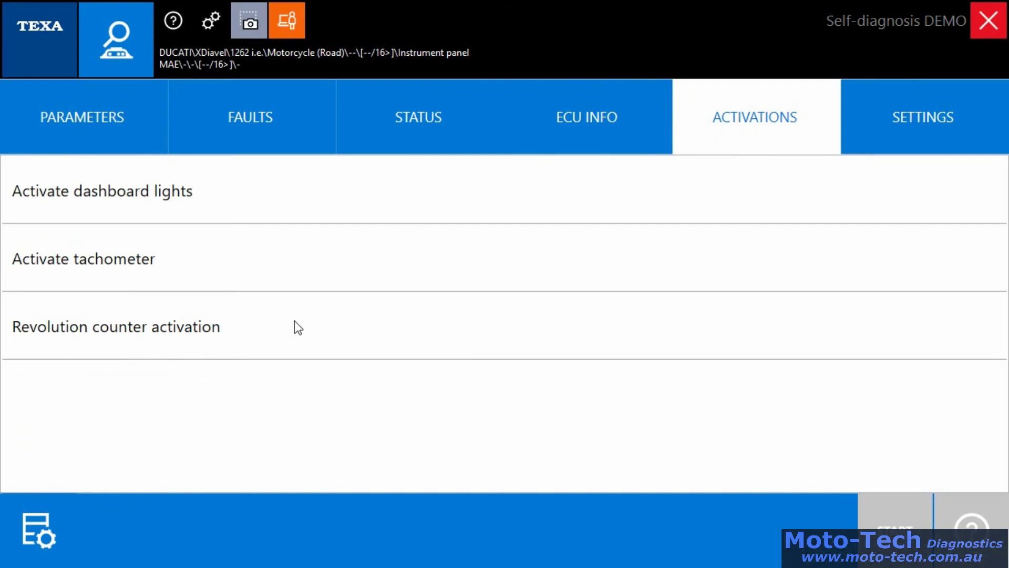
- Review the instrument panel's settings functions, from Annual service warning light deactivation through the service light resets to VIN (chassis number) writing
left_click(930, 131)
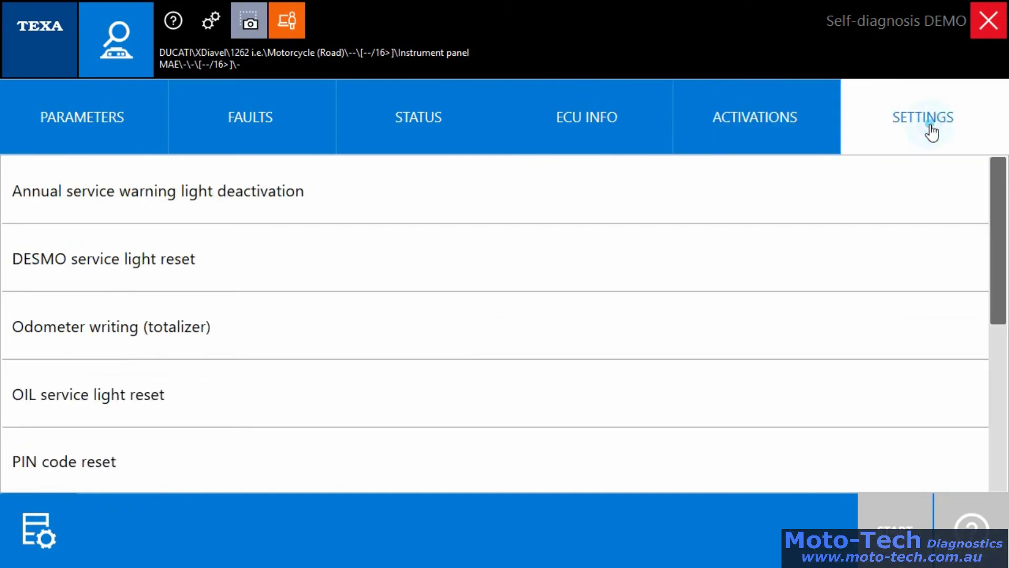
left_click(460, 209)
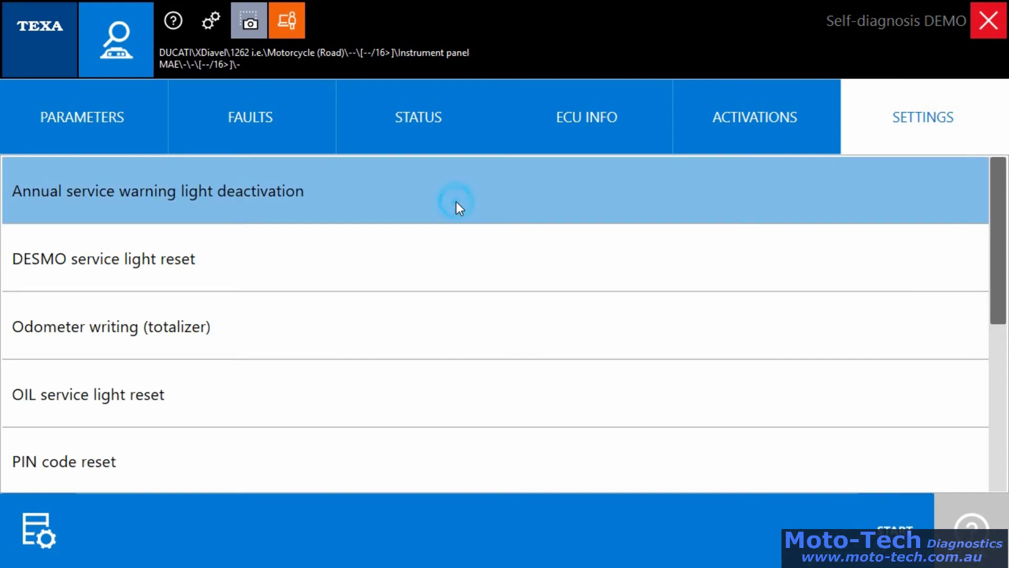
left_click(438, 271)
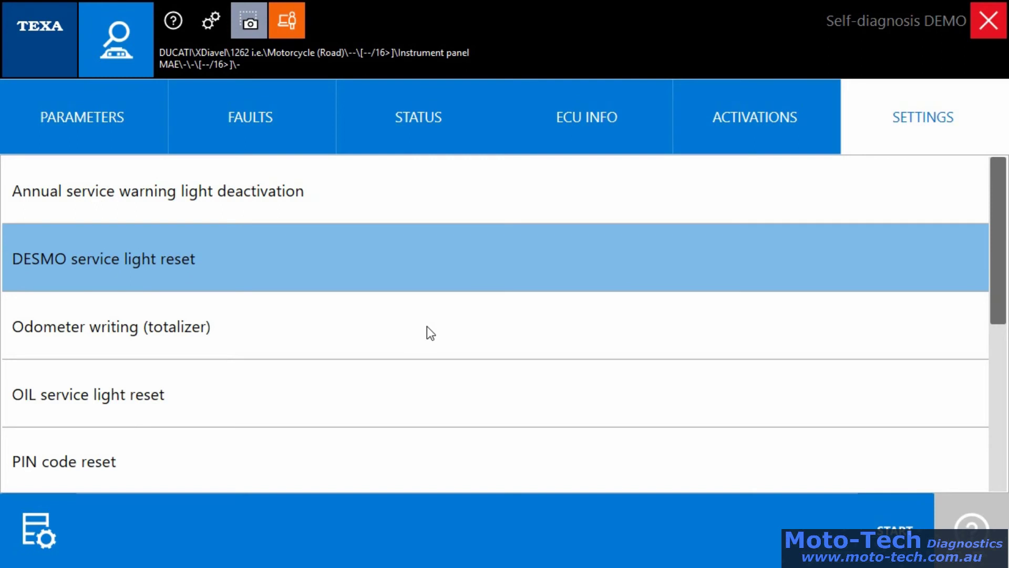
scroll(427, 326, "down", 3)
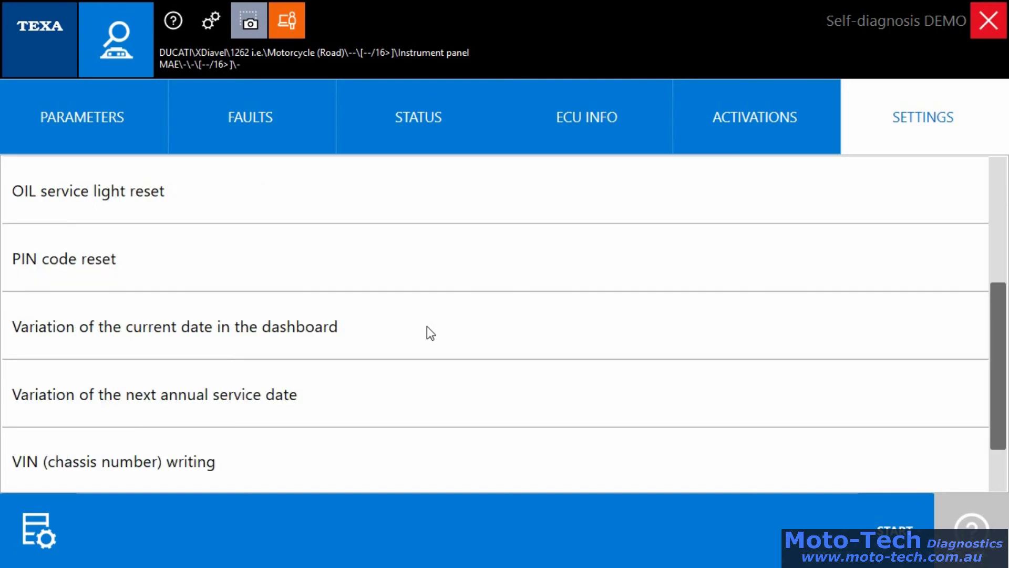
left_click(439, 198)
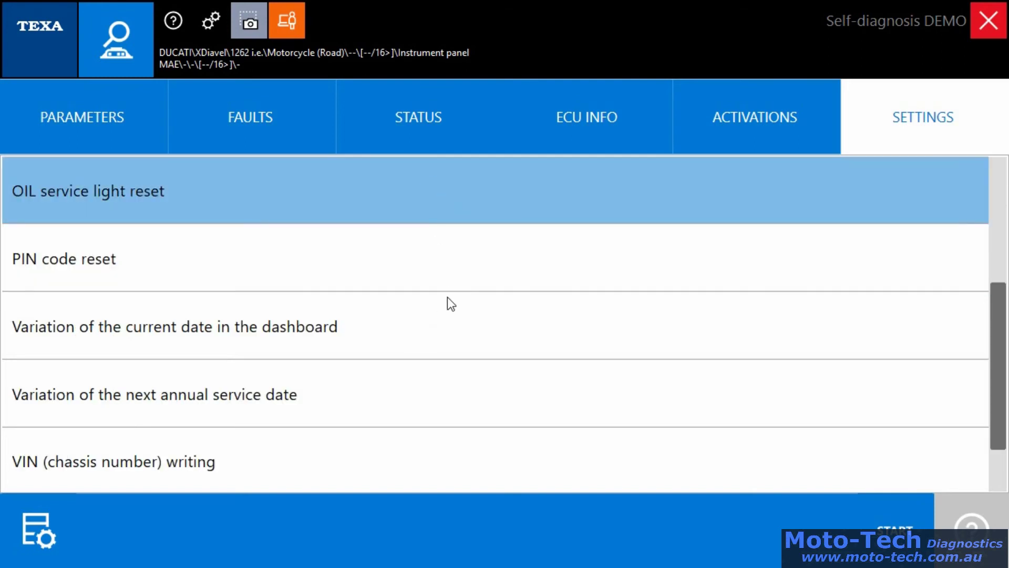
scroll(460, 326, "down", 1)
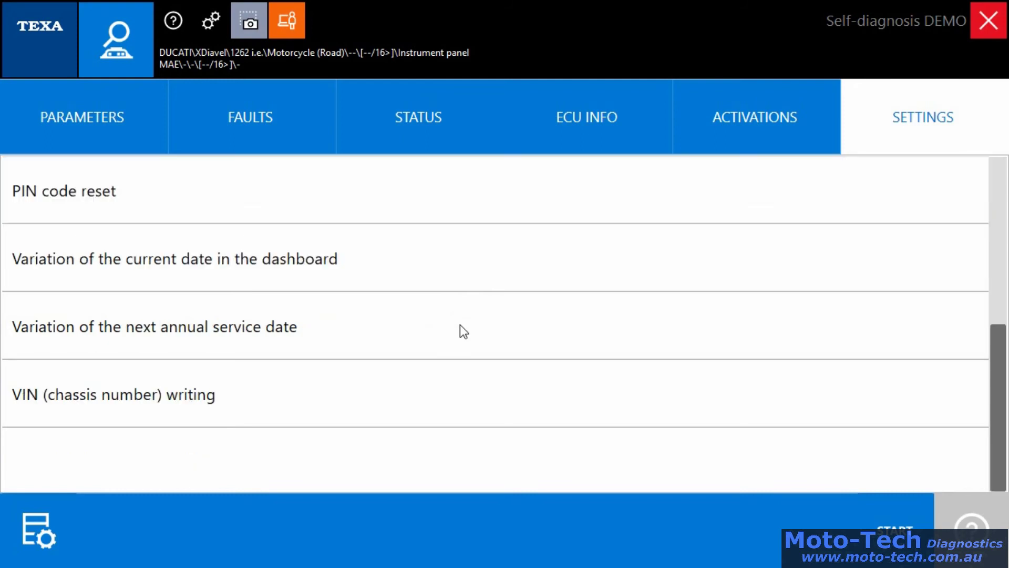
left_click(460, 327)
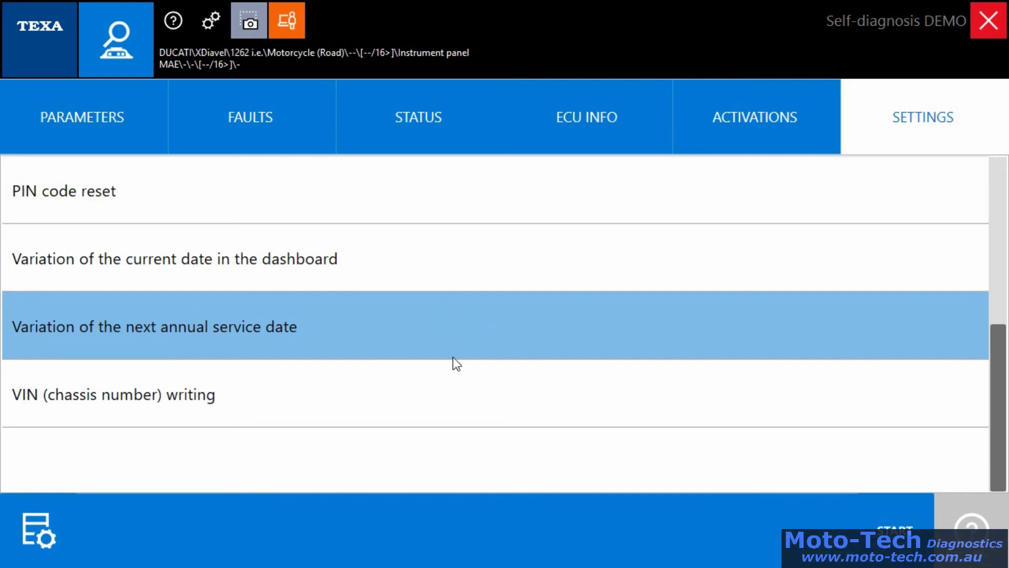
left_click(454, 389)
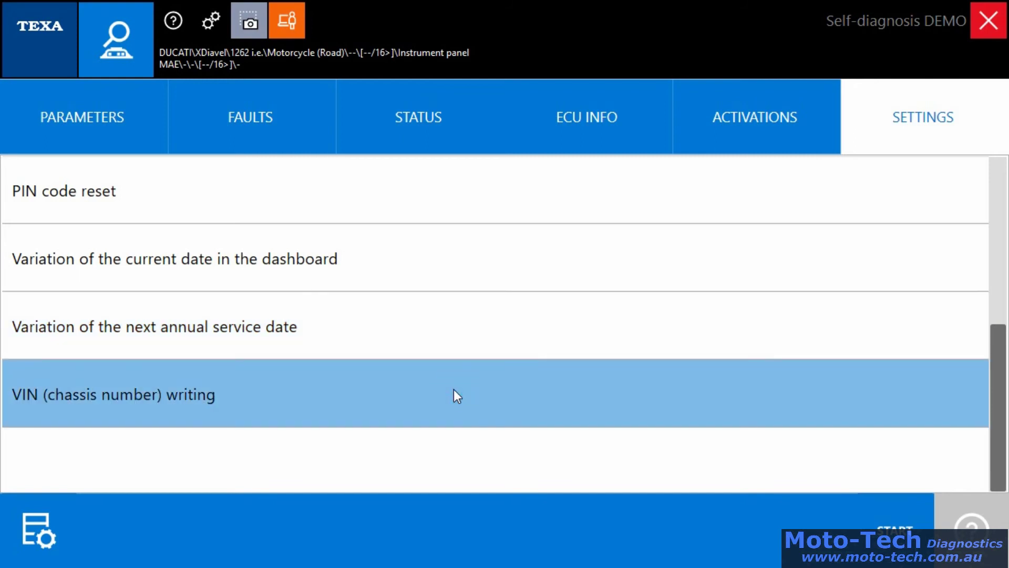
- End communication with the instrument panel and start the Bosch Petrol injection self-diagnosis in DEMO mode, accepting the liability notice
left_click(105, 103)
left_click(989, 21)
left_click(631, 357)
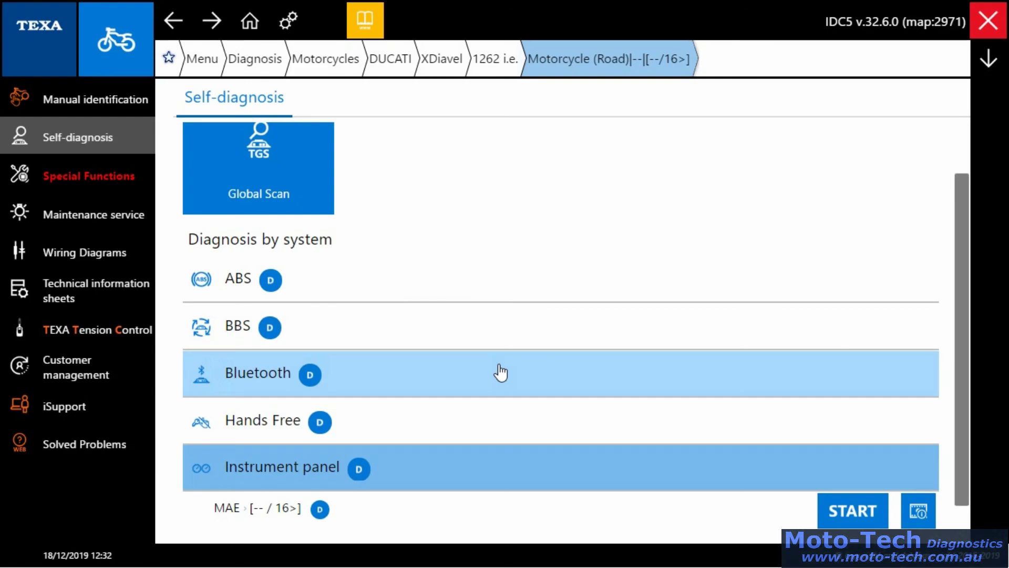
left_click(451, 530)
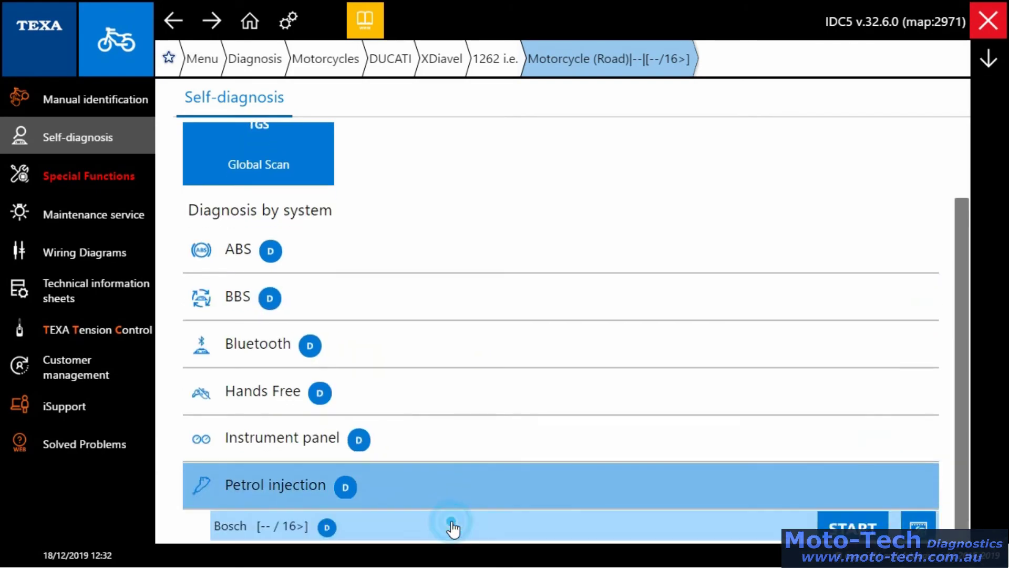
left_click(862, 521)
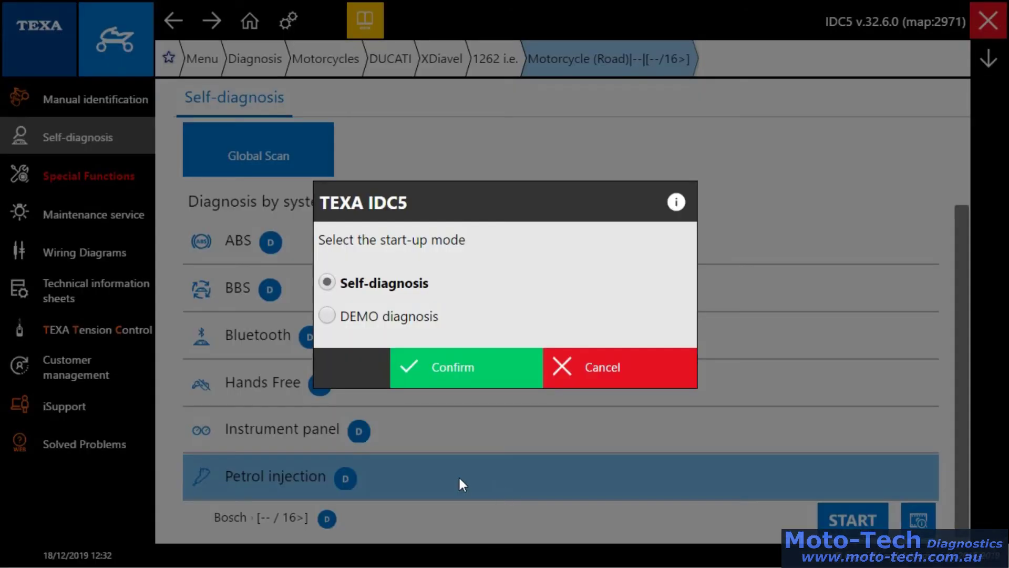
left_click(434, 319)
left_click(473, 366)
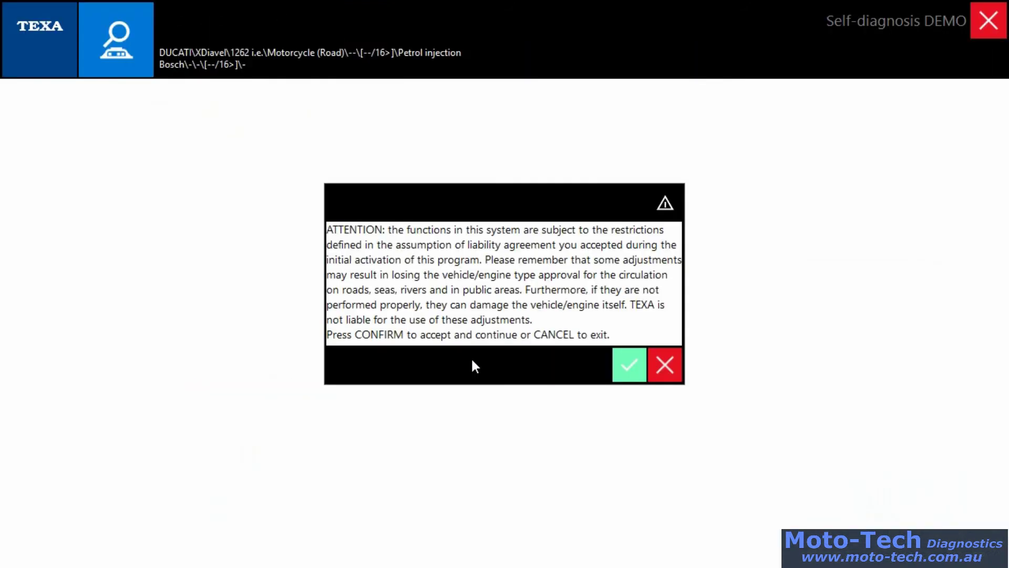
left_click(629, 368)
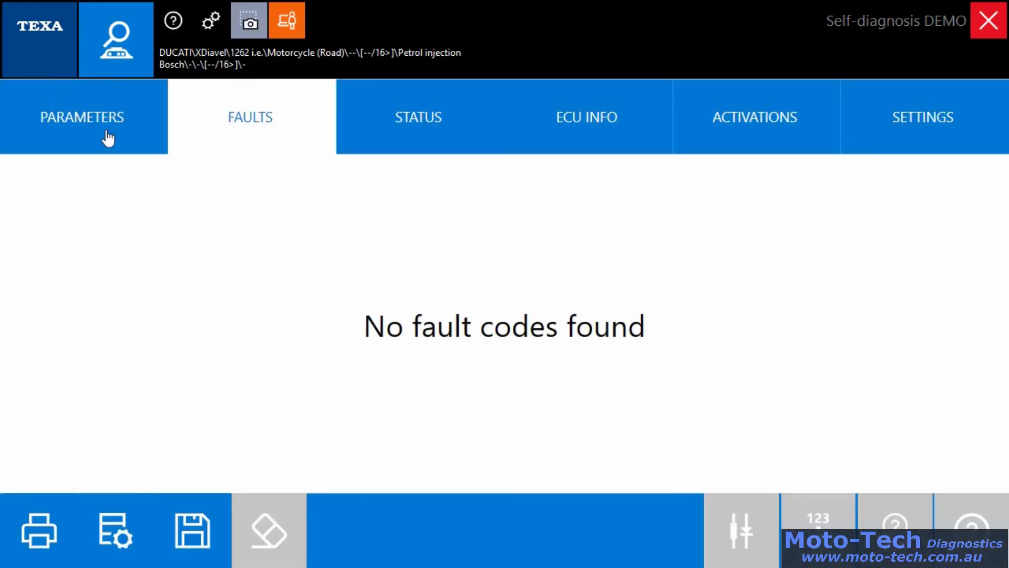
- Examine the petrol injection parameters from APS opening percentage through the cylinder injection times and oxygen sensor voltages to Intake air temperature
left_click(96, 116)
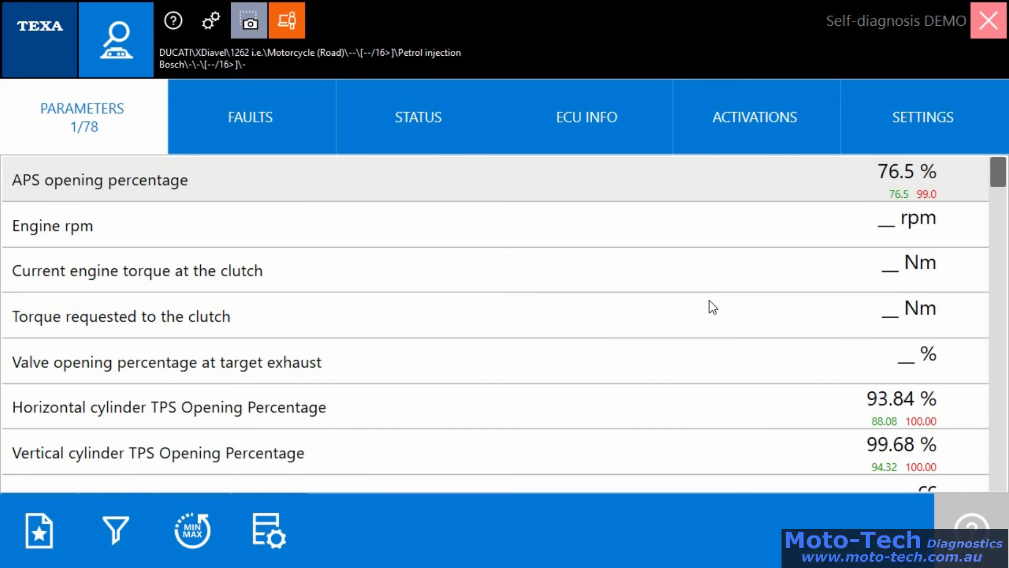
scroll(705, 305, "down", 3)
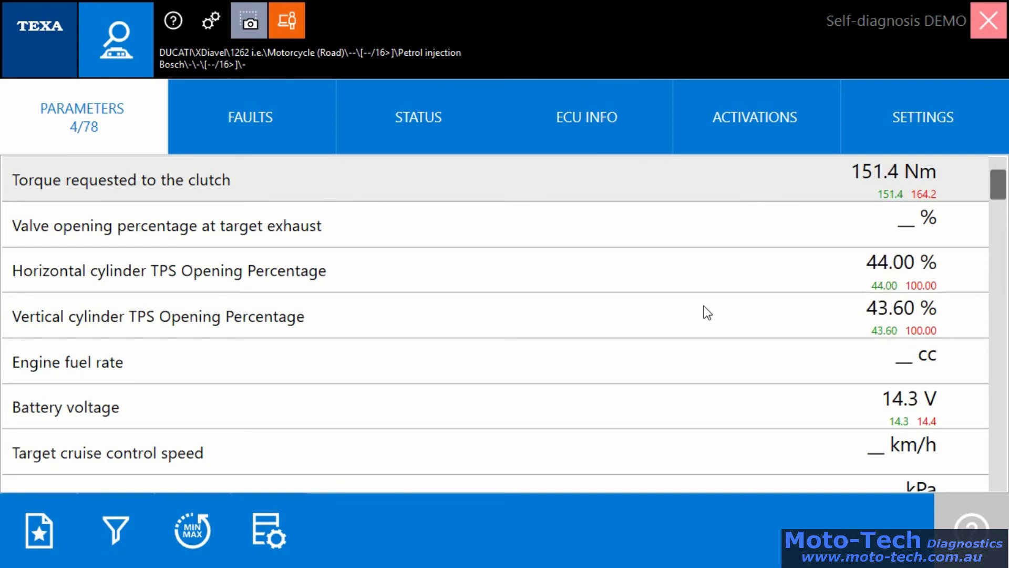
scroll(703, 306, "down", 3)
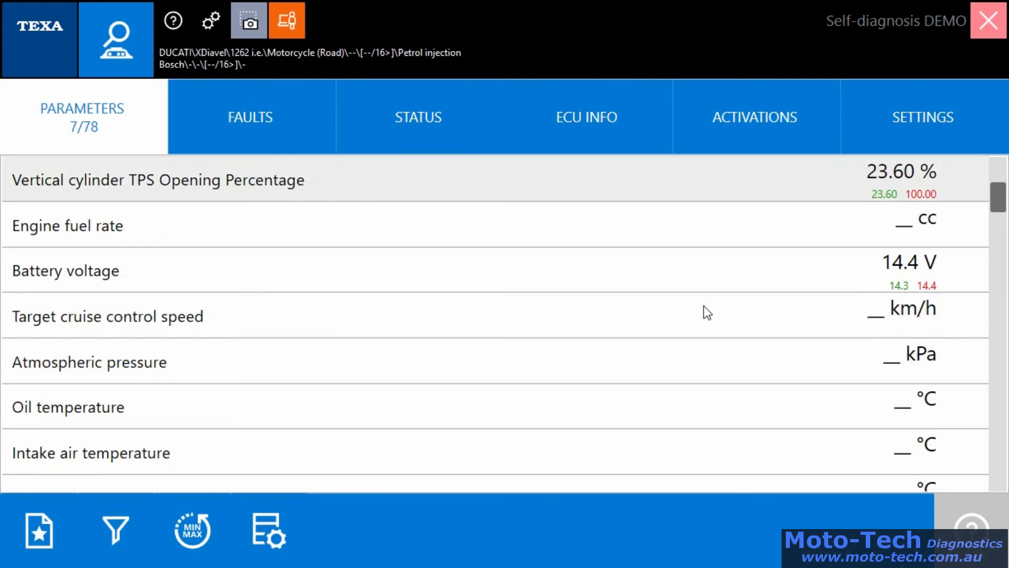
scroll(687, 326, "down", 3)
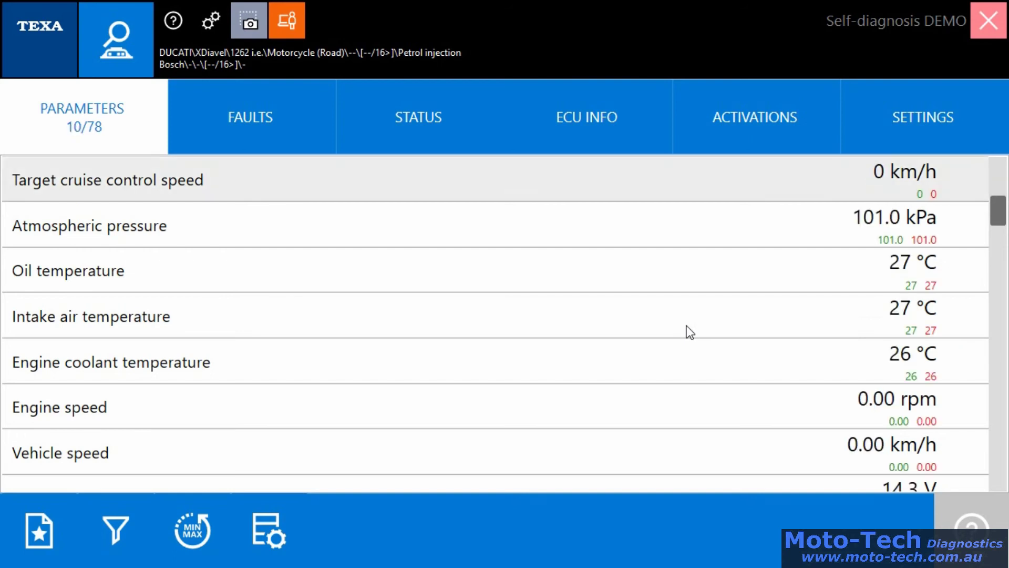
scroll(687, 331, "down", 3)
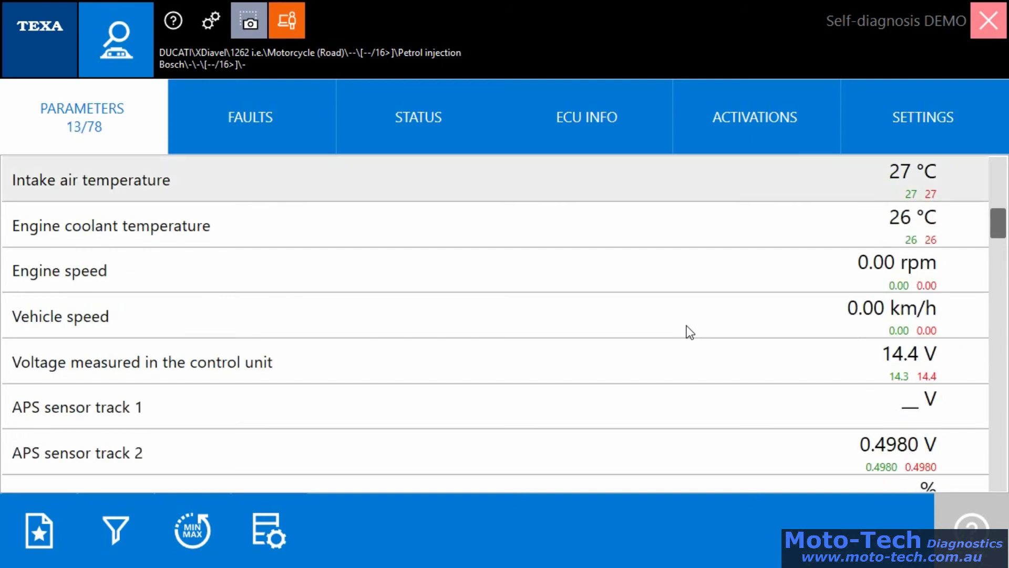
scroll(686, 326, "down", 3)
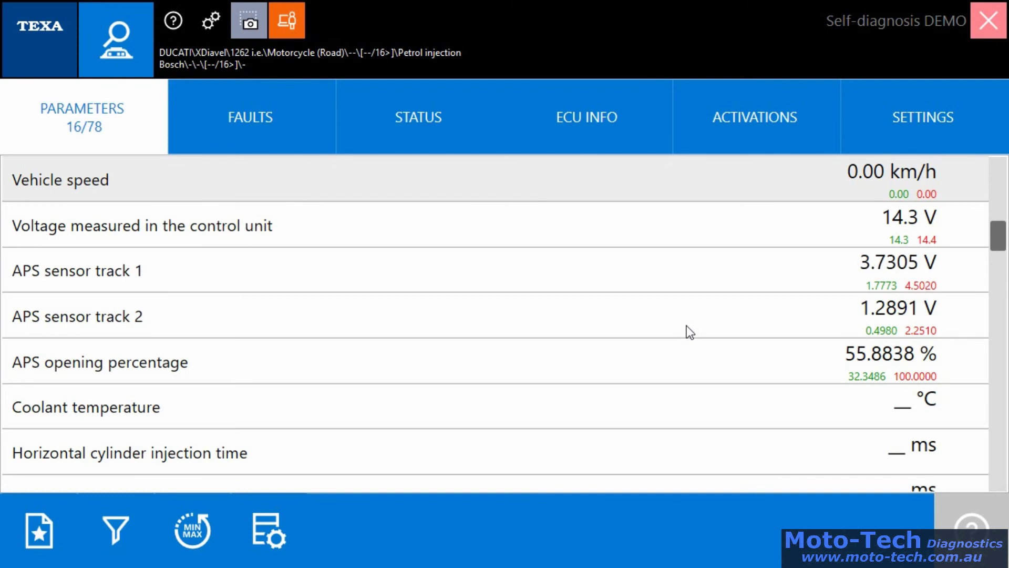
scroll(686, 326, "down", 3)
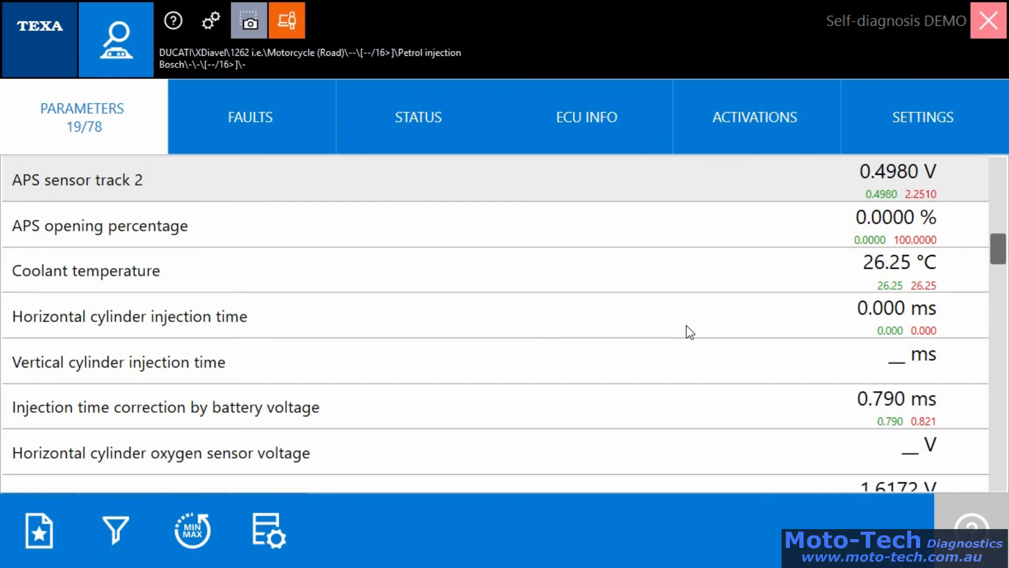
scroll(686, 326, "down", 1)
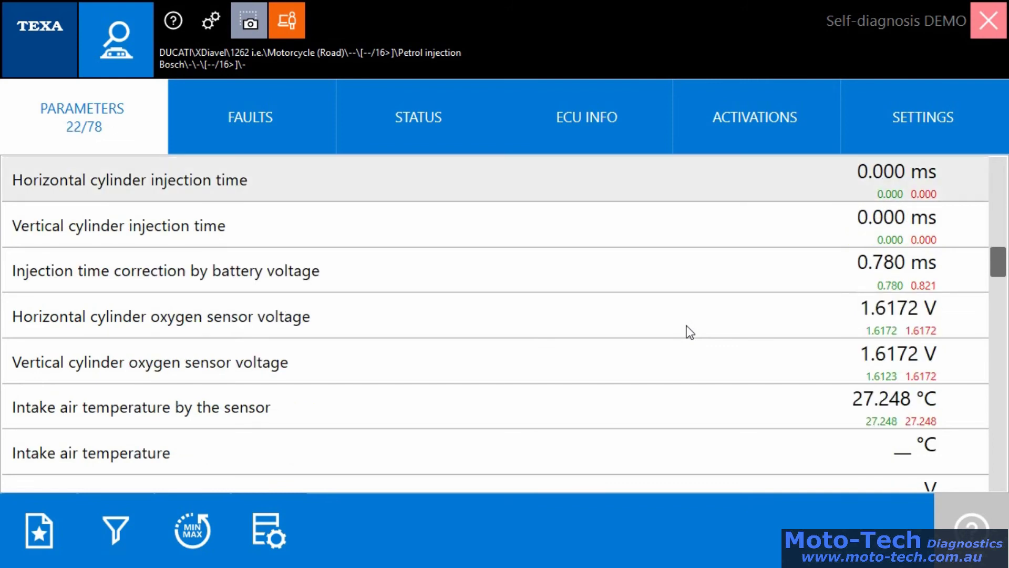
- Examine the parameters from the cylinder MAP voltages through throttle opening and TPS sensor tracks to the camshaft timing compared to the crankshaft
scroll(687, 326, "down", 1)
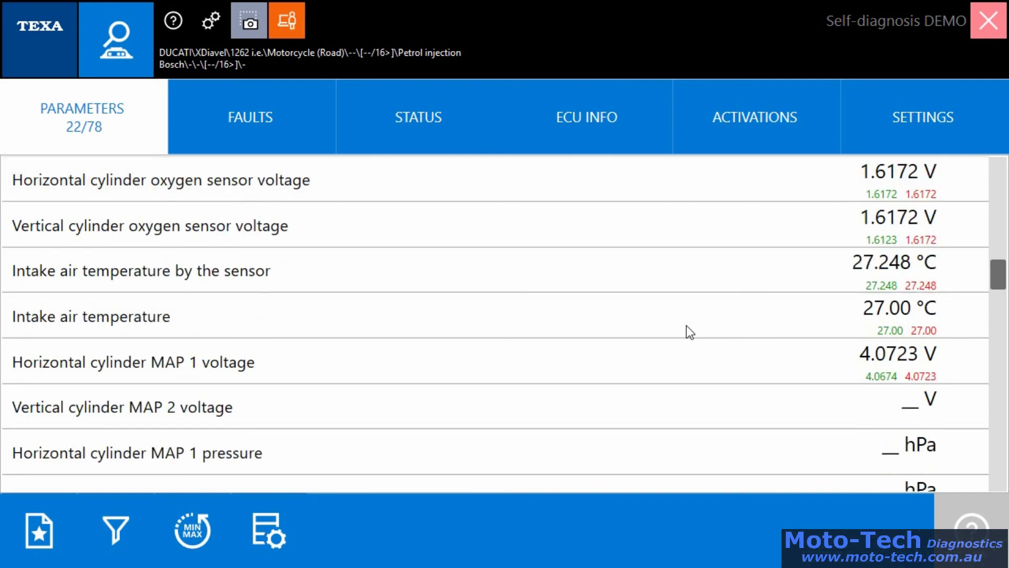
scroll(690, 332, "down", 1)
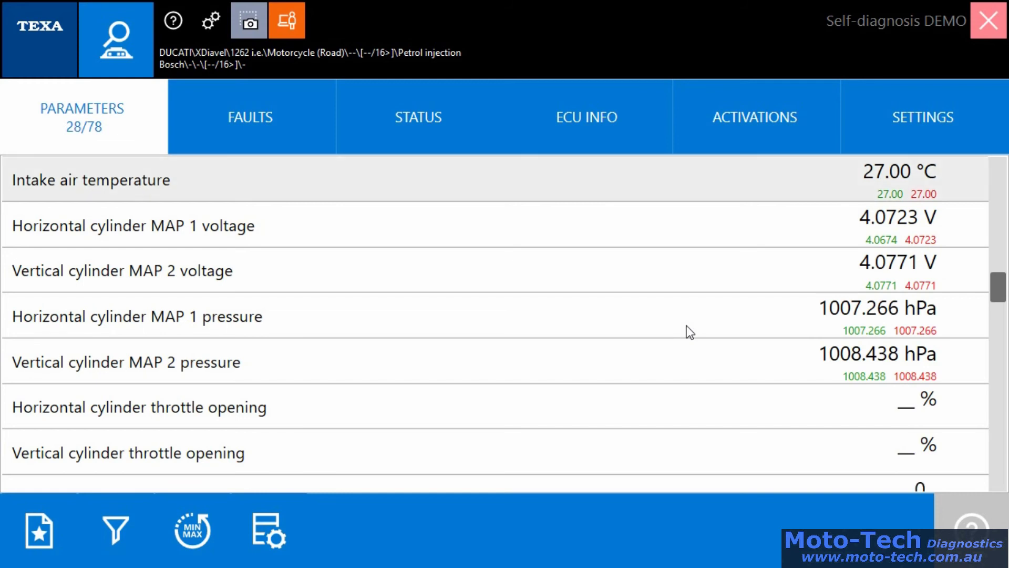
scroll(687, 326, "down", 1)
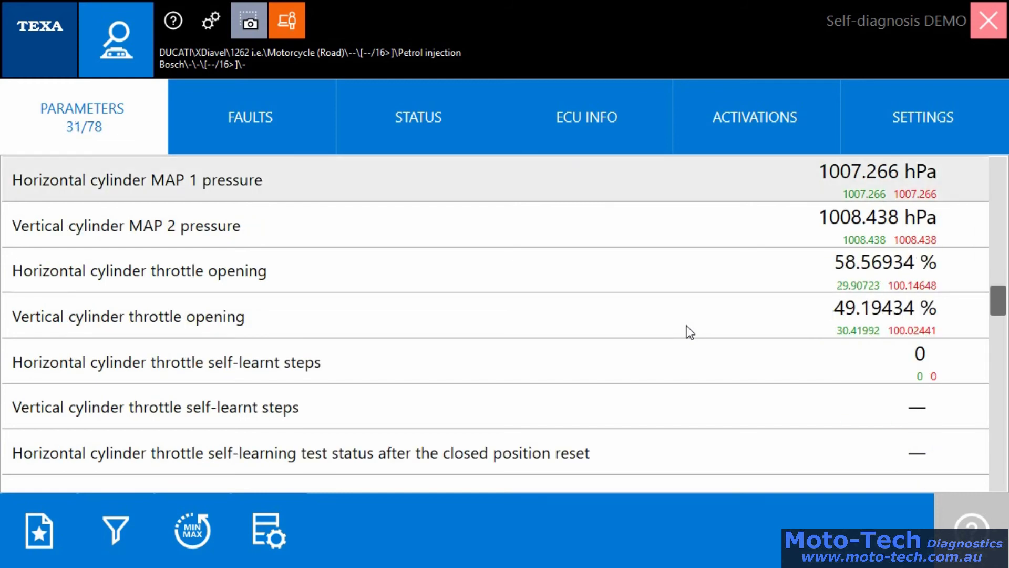
scroll(686, 325, "down", 1)
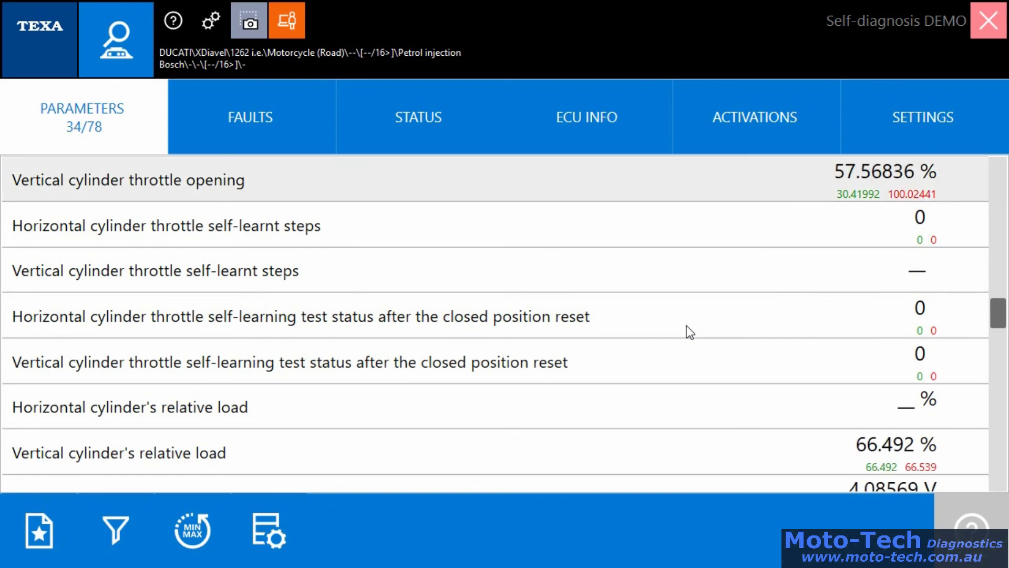
scroll(687, 326, "down", 1)
scroll(687, 326, "down", 1)
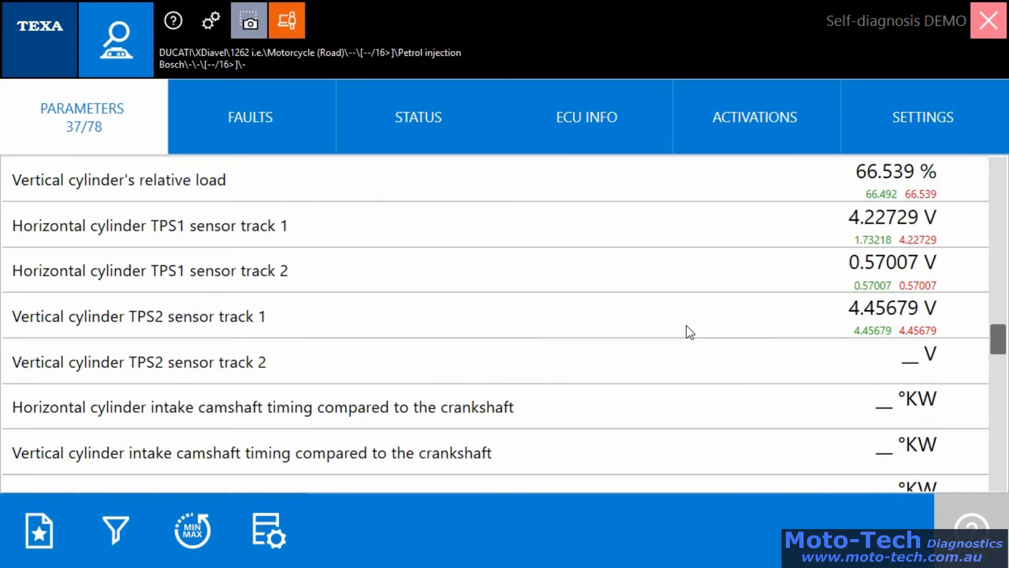
scroll(687, 326, "down", 1)
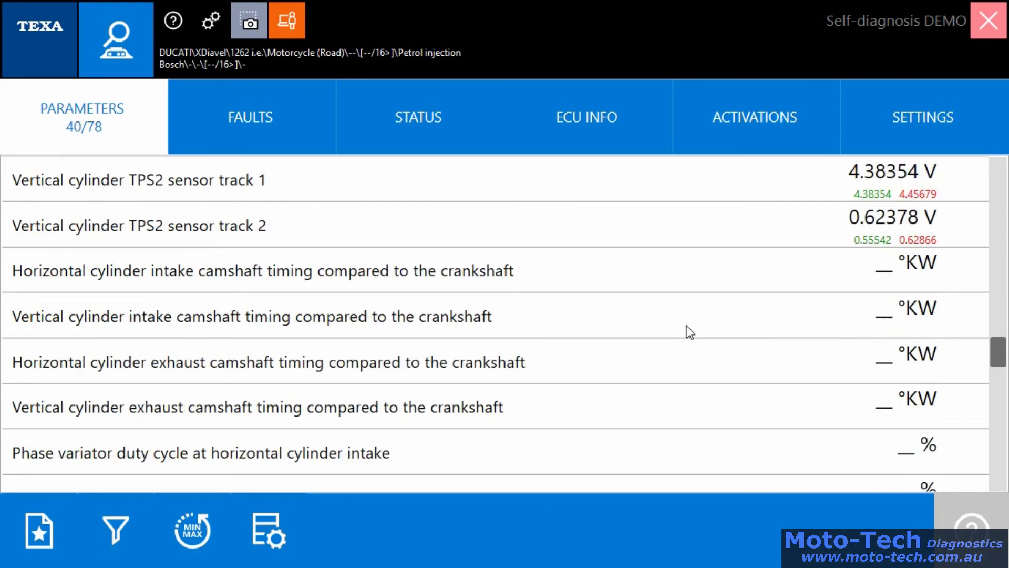
scroll(687, 326, "down", 1)
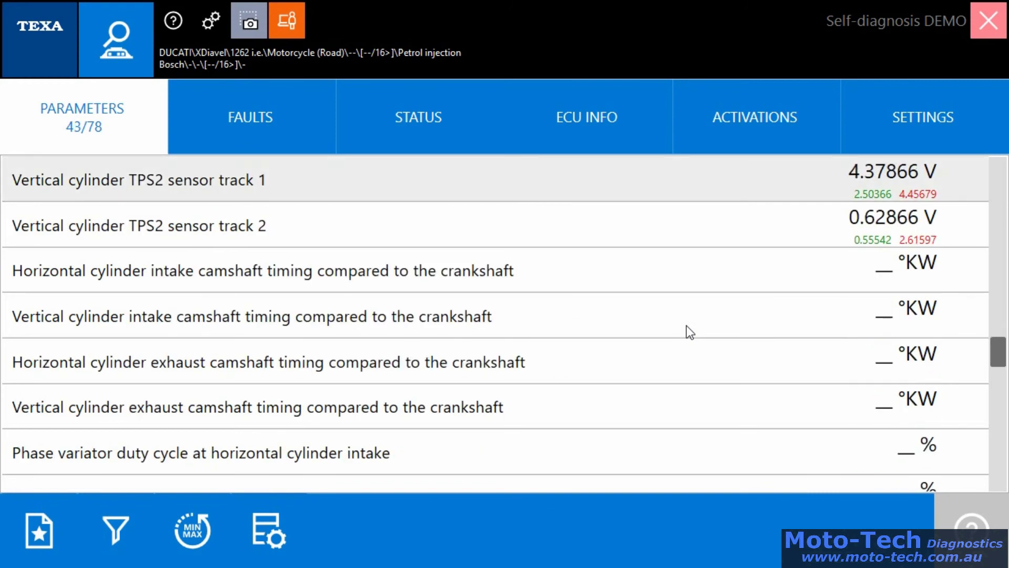
- Examine the remaining parameters, from the phase variator duty cycles through knock control and engine torque to the overall A/F adaptive values
scroll(686, 326, "down", 1)
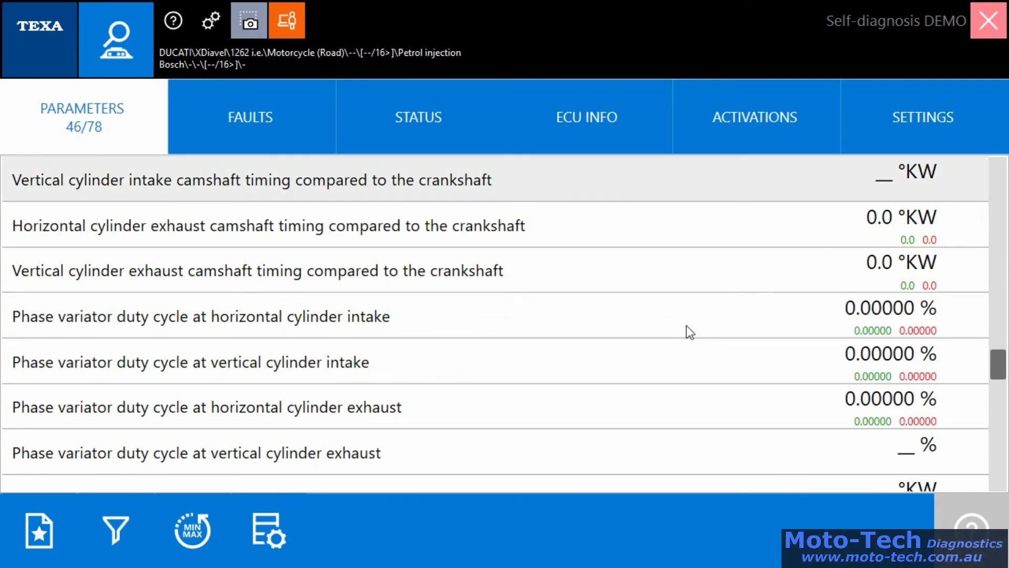
scroll(687, 326, "down", 1)
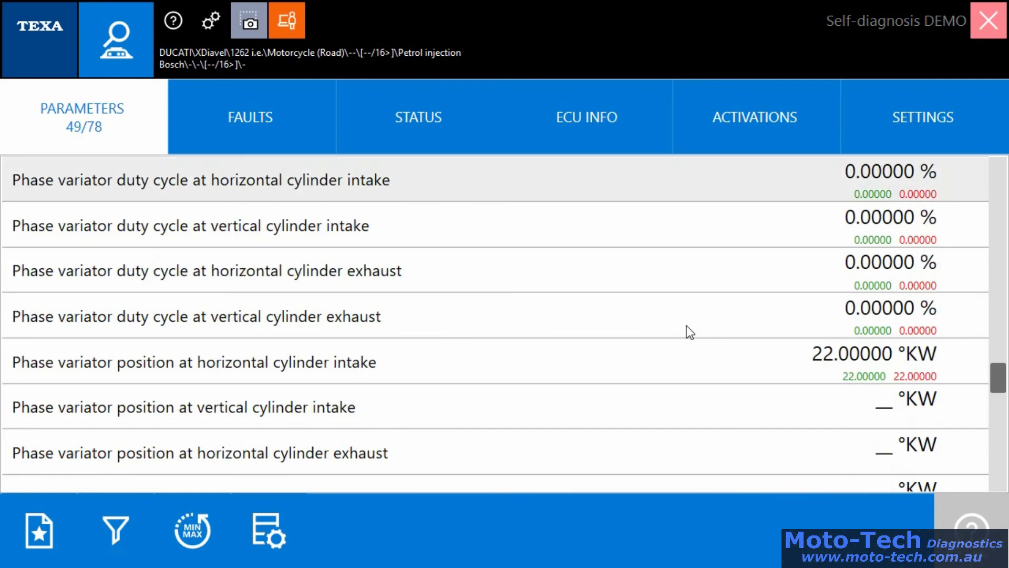
scroll(686, 326, "down", 1)
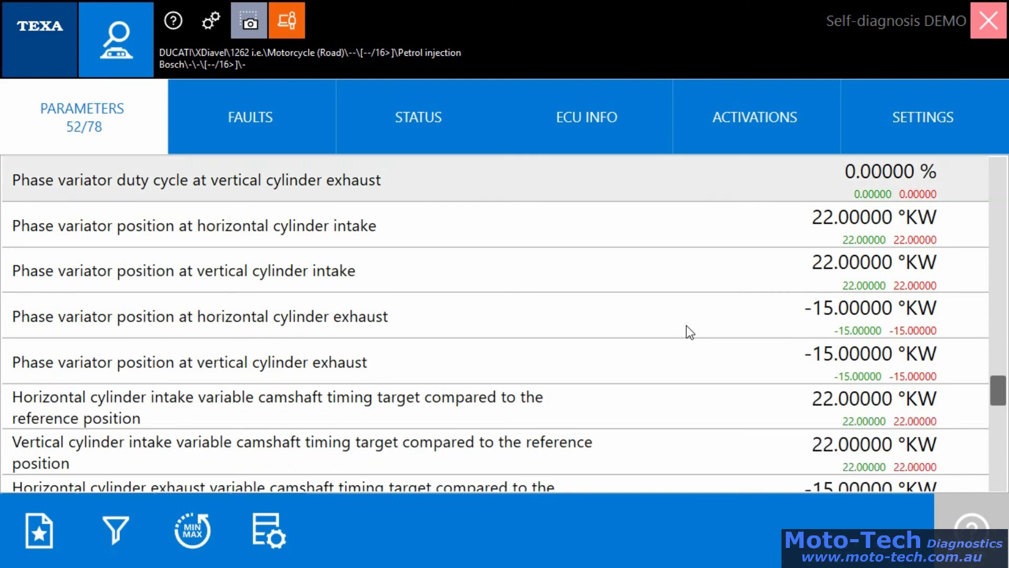
scroll(686, 326, "down", 1)
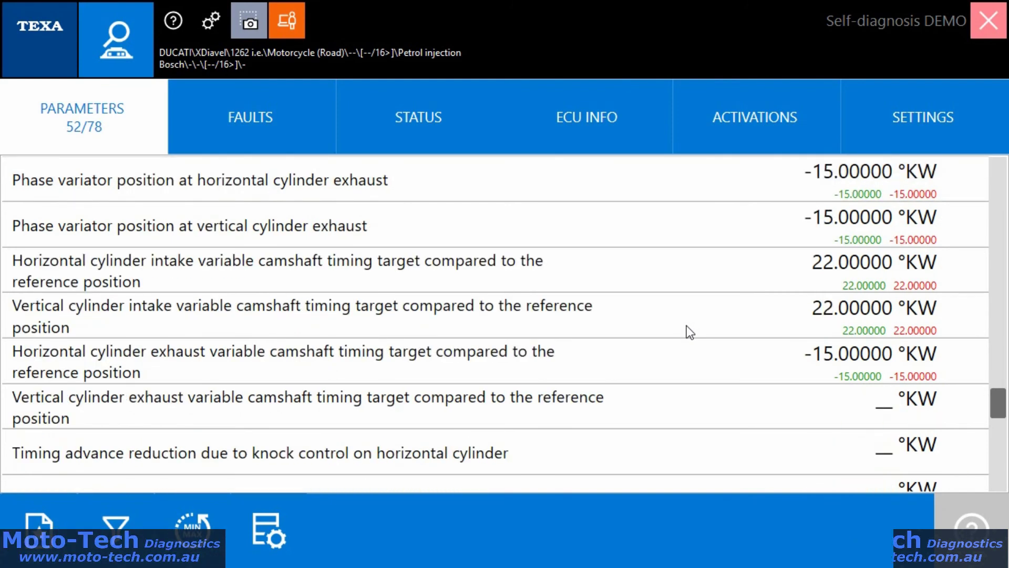
scroll(687, 326, "down", 2)
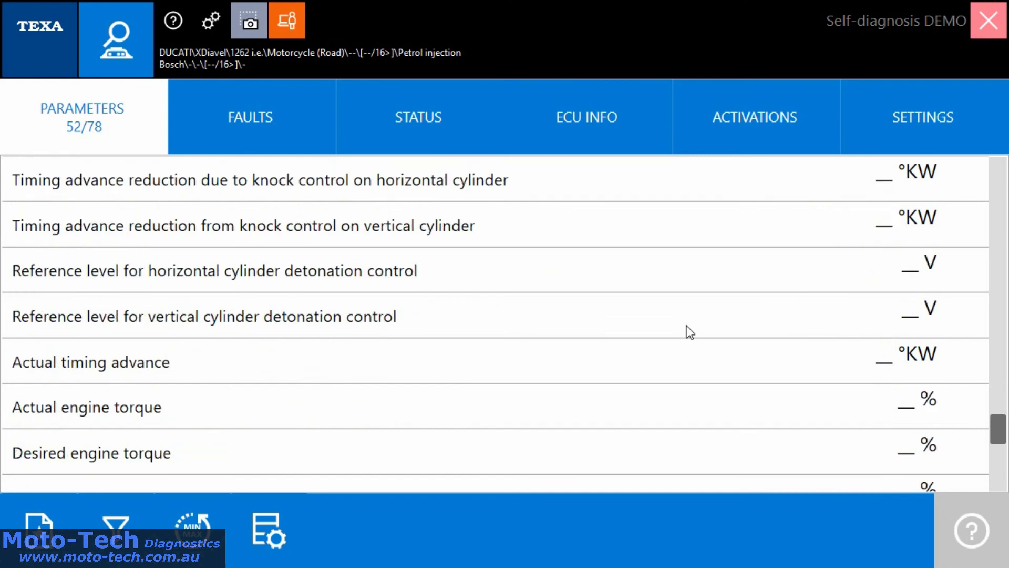
scroll(687, 326, "down", 1)
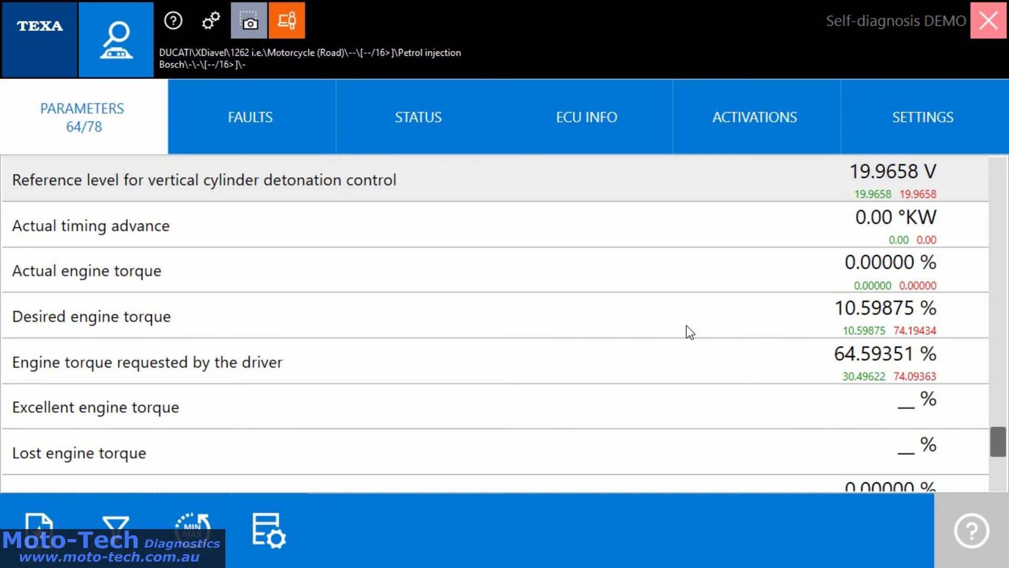
scroll(686, 326, "down", 1)
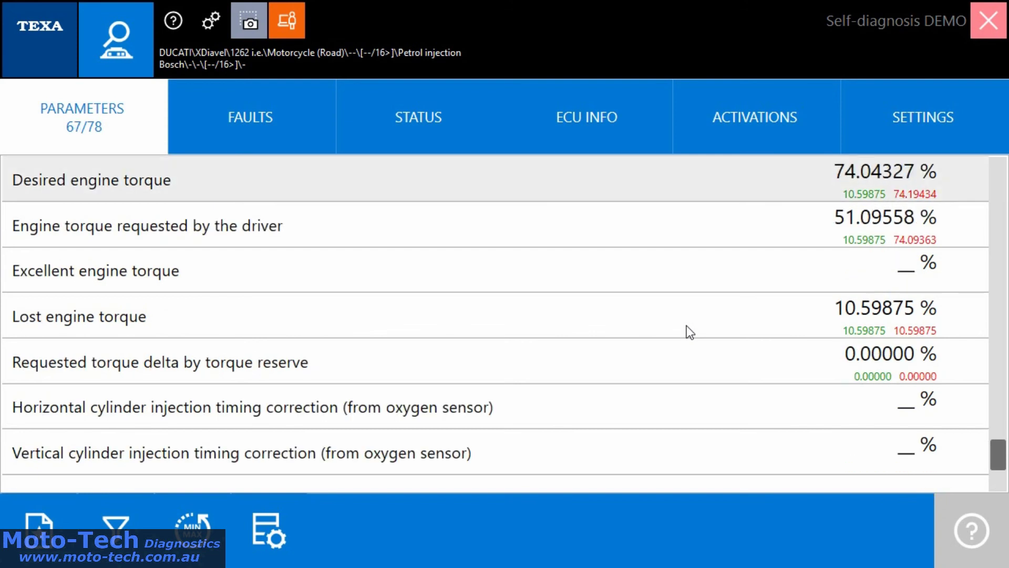
scroll(686, 326, "down", 1)
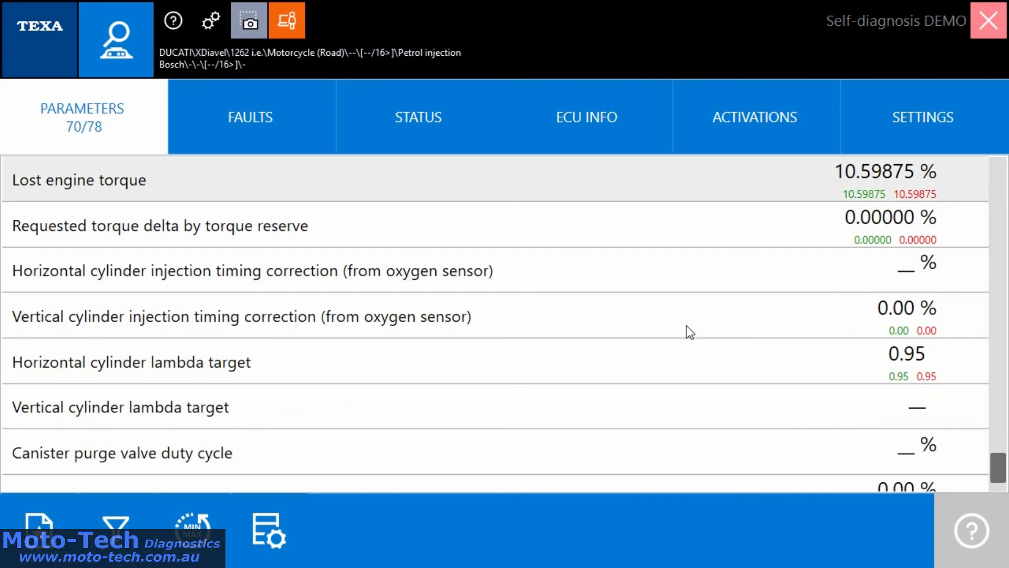
scroll(687, 326, "down", 1)
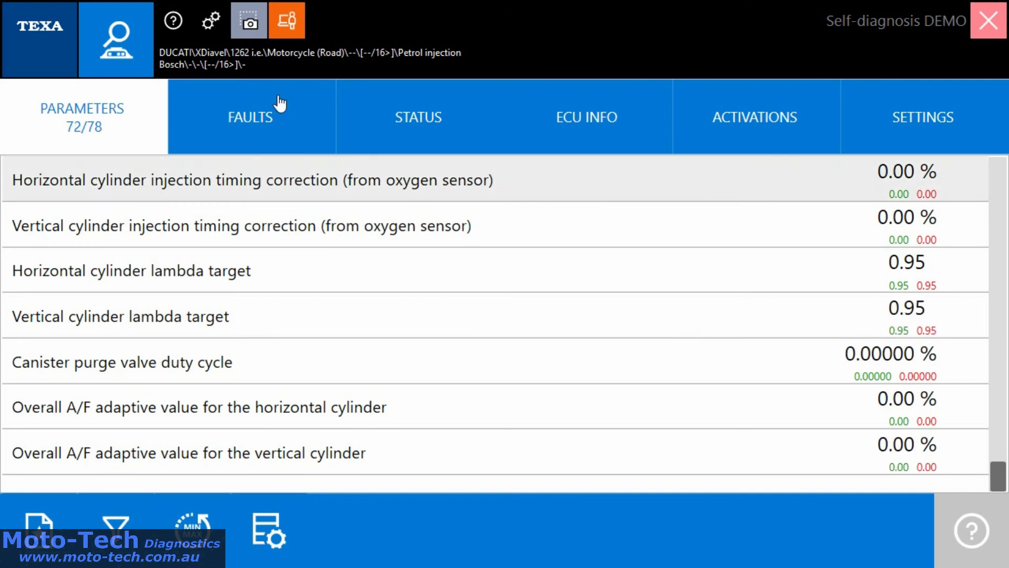
- Check the petrol injection fault codes and examine the statuses from Engine status through the brake switches to Gear engaged
left_click(275, 118)
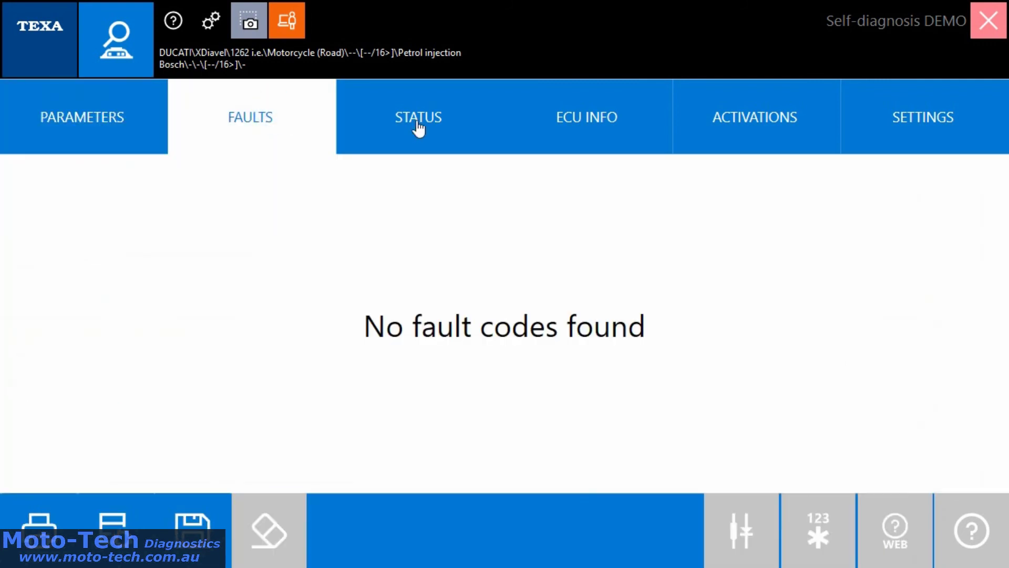
left_click(423, 126)
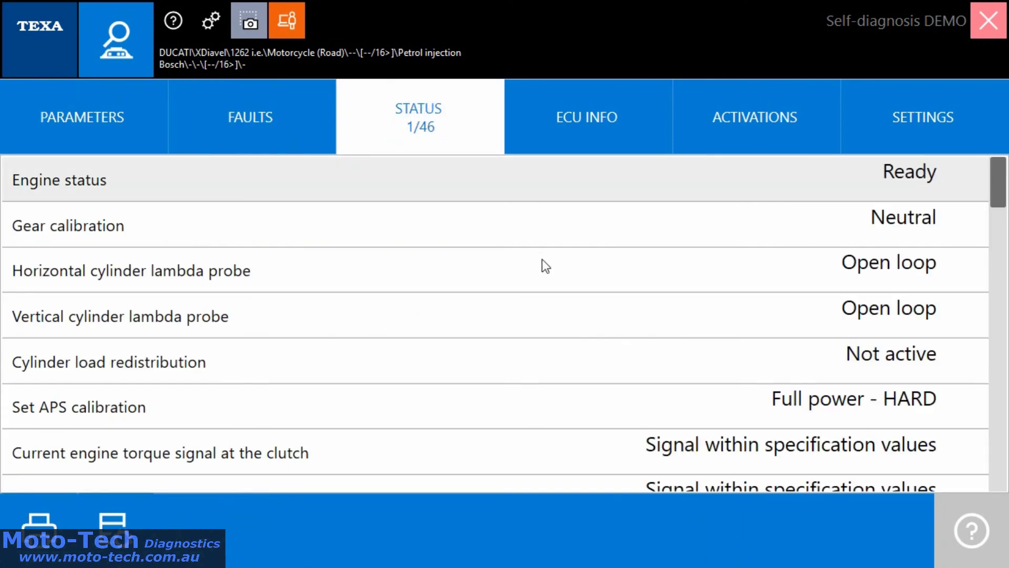
scroll(541, 259, "down", 1)
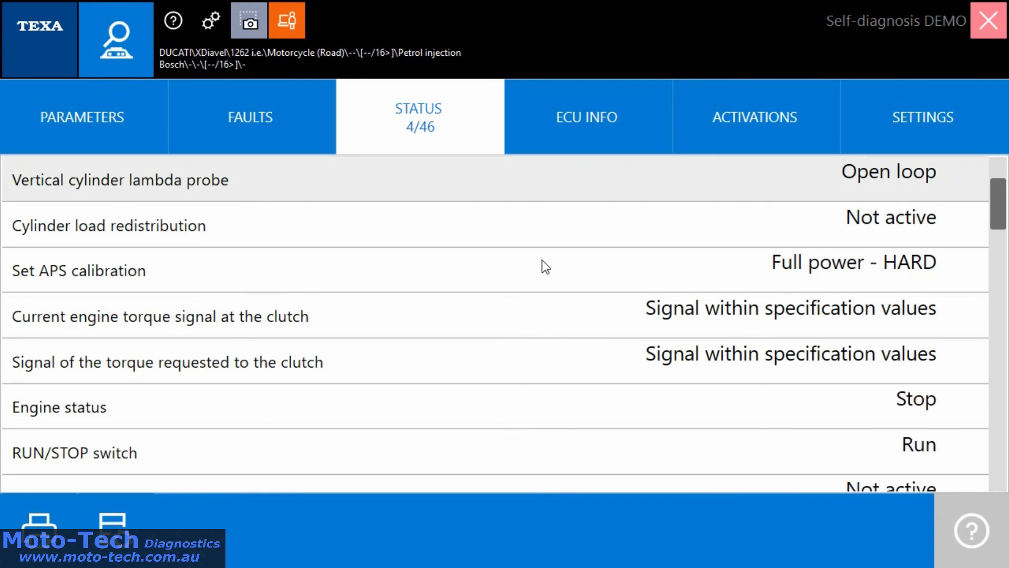
scroll(541, 260, "down", 1)
scroll(541, 259, "down", 1)
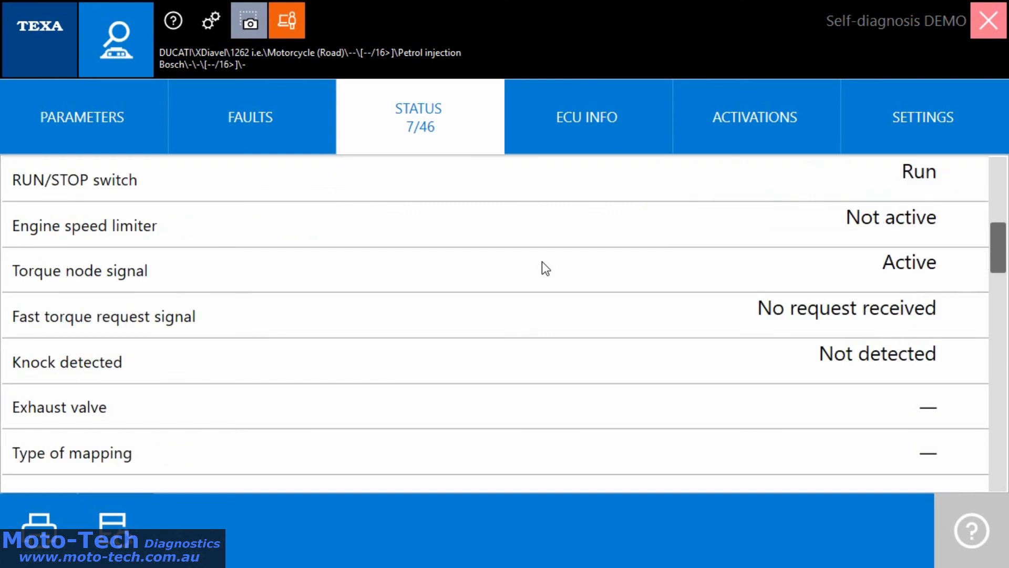
scroll(542, 261, "down", 1)
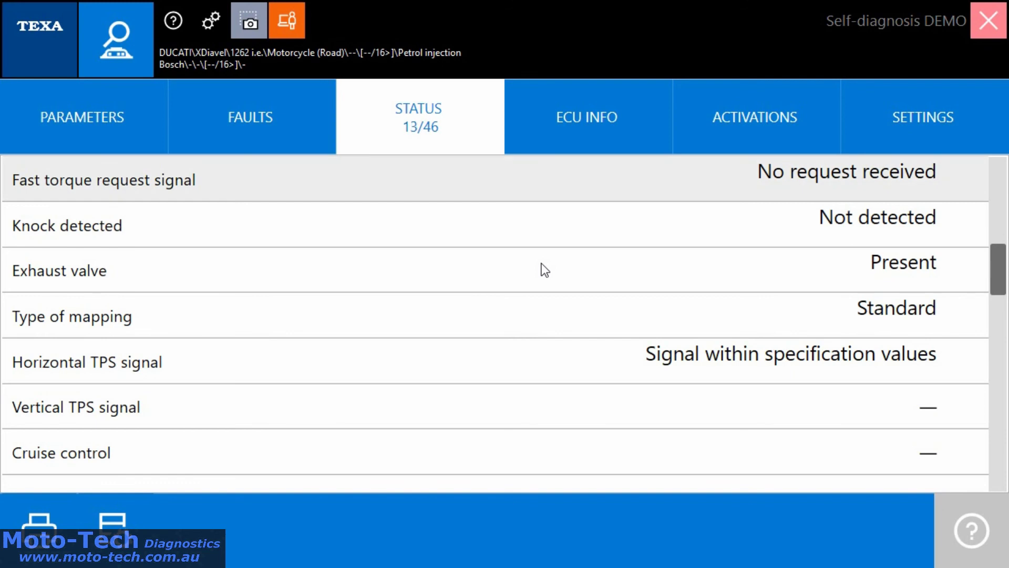
scroll(545, 270, "down", 1)
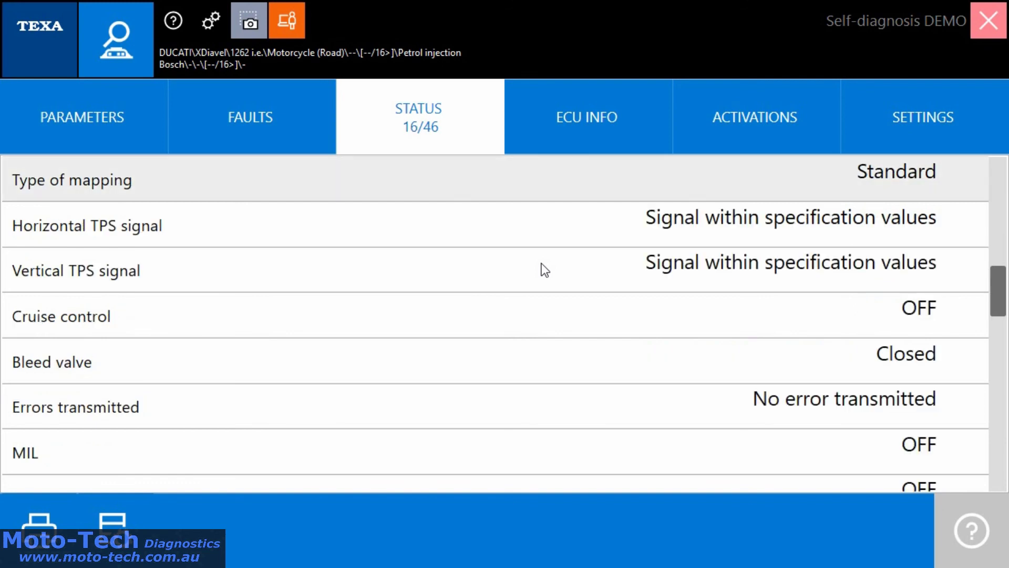
scroll(544, 270, "down", 1)
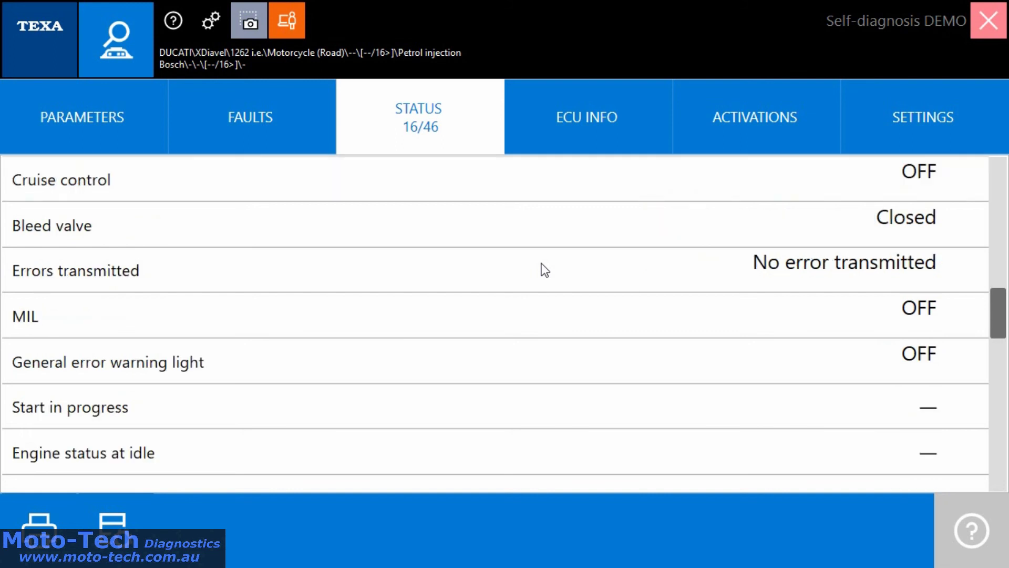
scroll(544, 270, "down", 1)
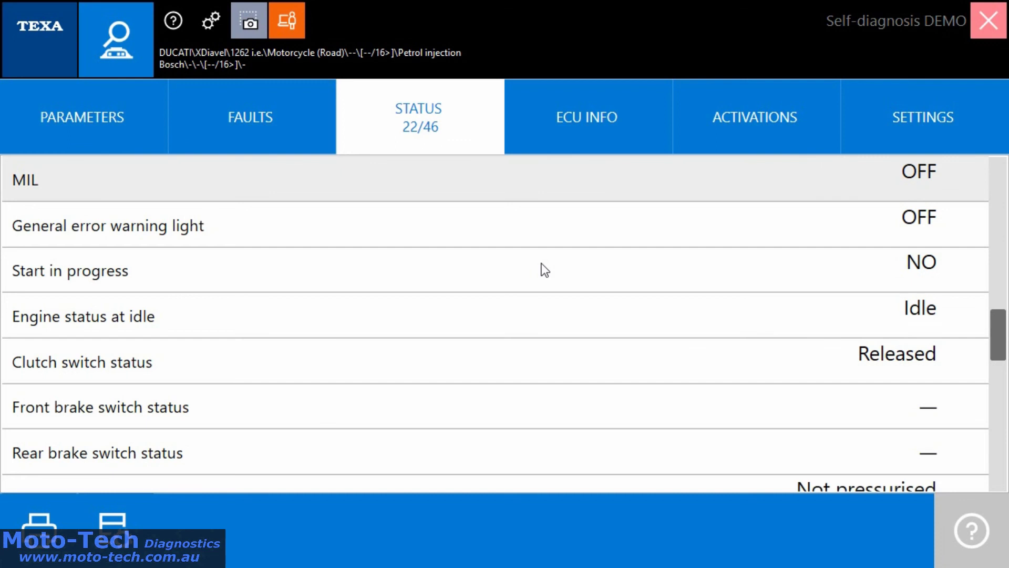
scroll(544, 270, "down", 1)
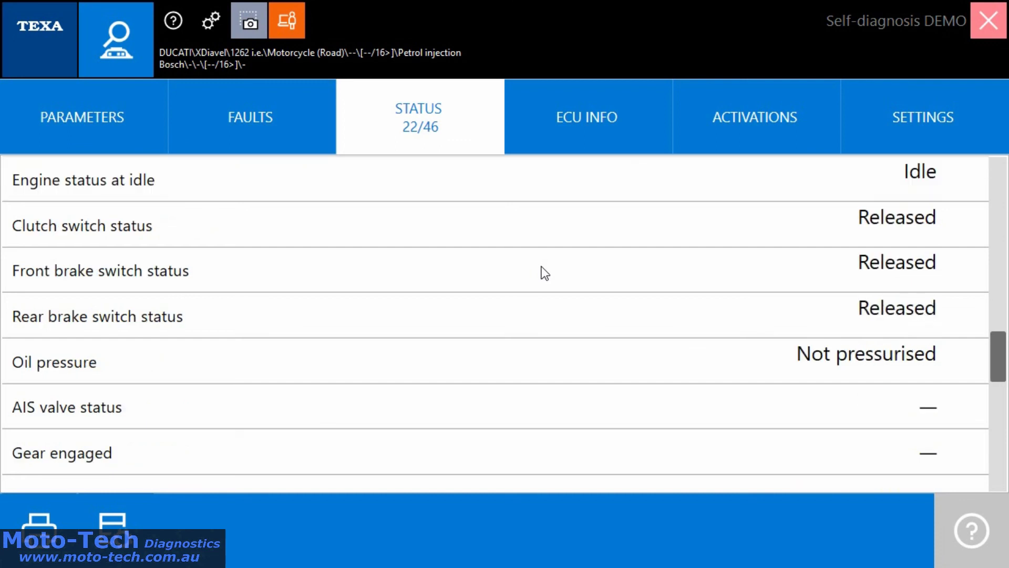
- Display the Front brake switch status as a graph, dismiss its legend and inspect the plotted curve
left_click(543, 269)
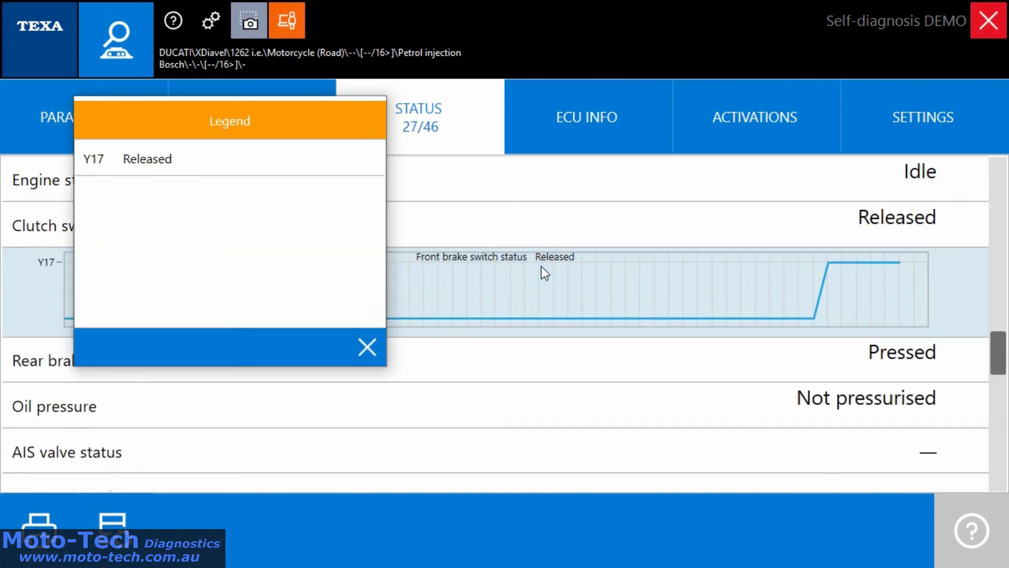
left_click(370, 351)
mouse_move(488, 301)
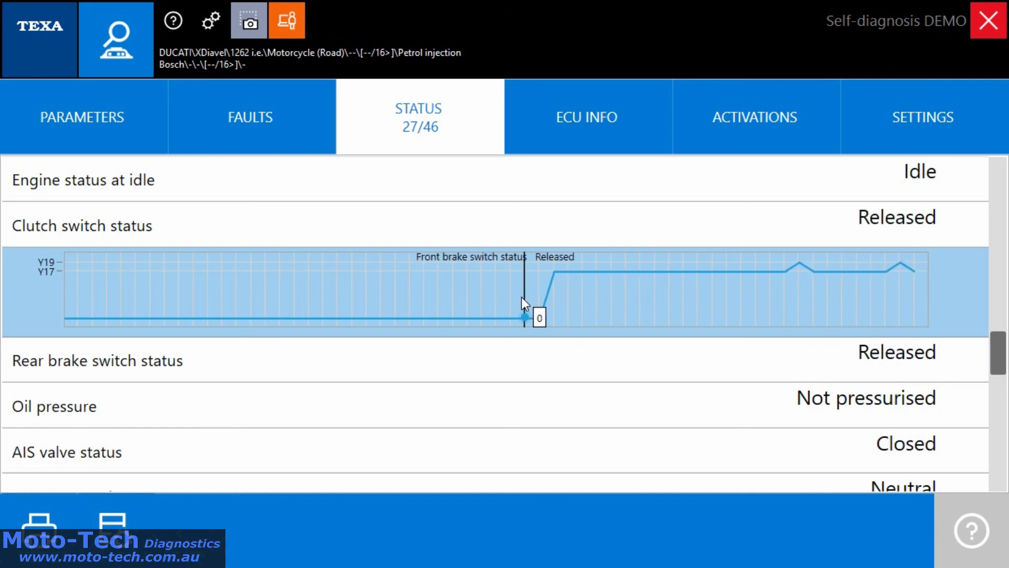
- Close the Front brake switch status graph and examine the remaining statuses through the throttle self-learning tests after the closed position reset
left_click(561, 292)
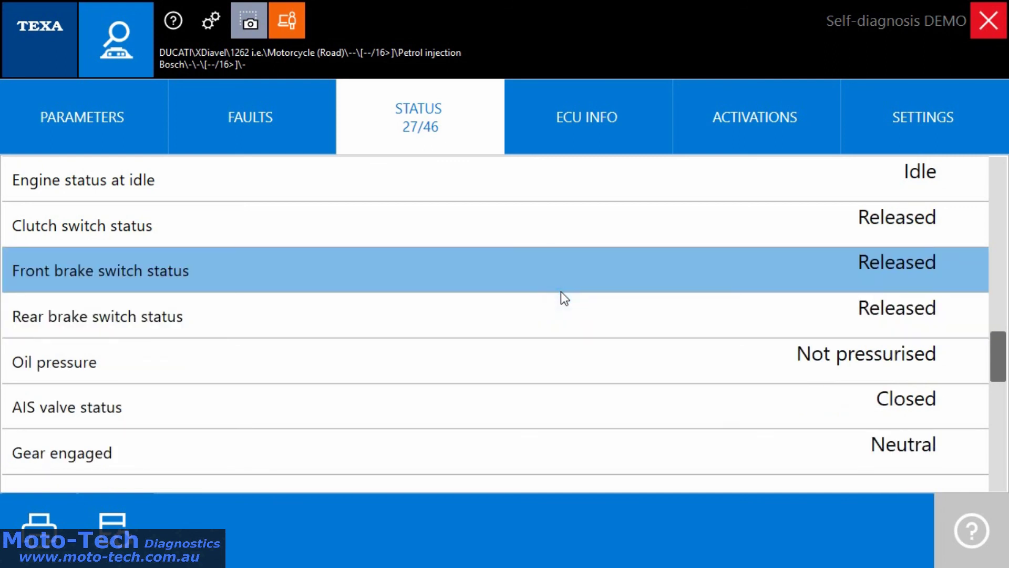
scroll(560, 291, "down", 3)
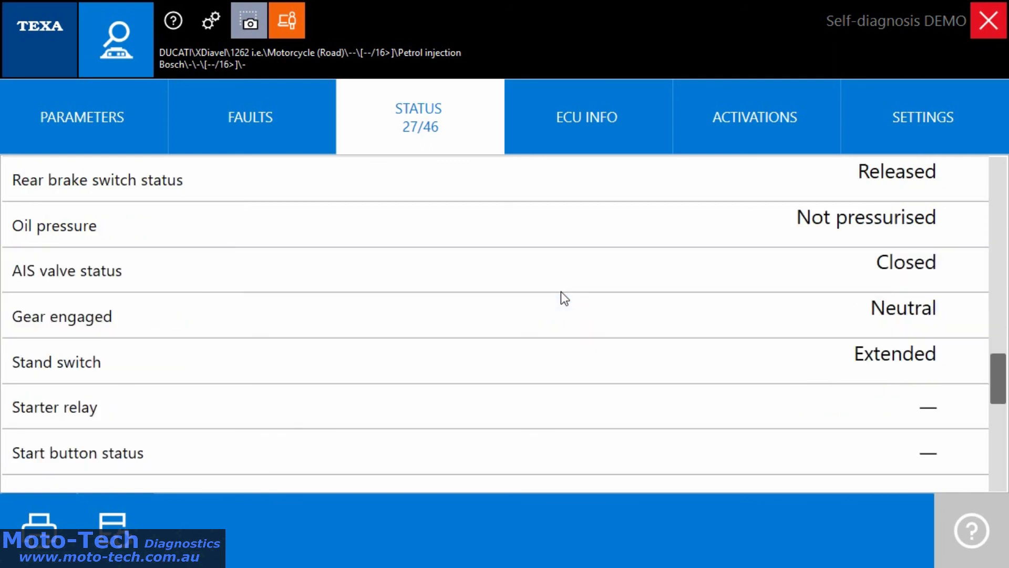
key("Down")
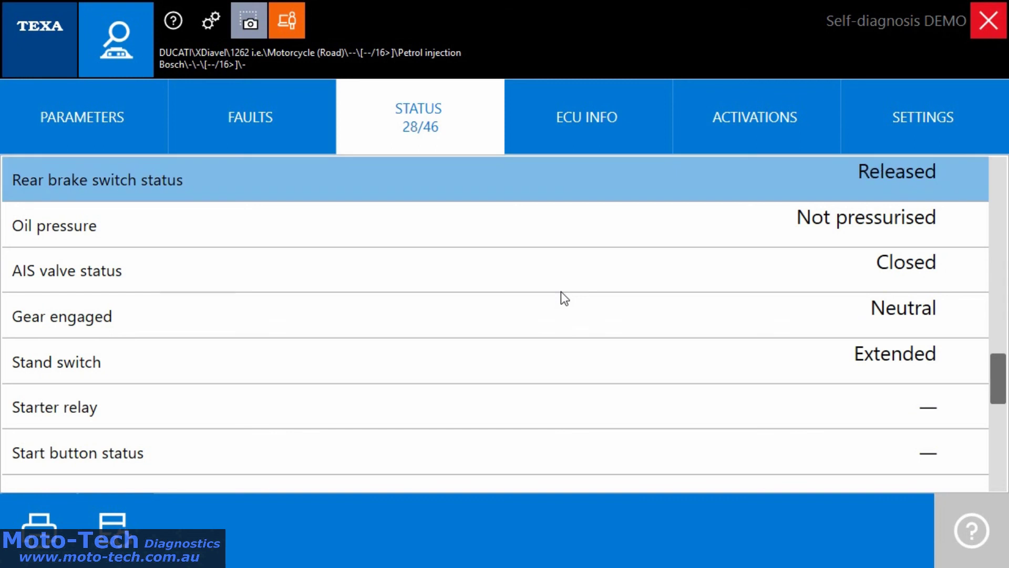
scroll(559, 301, "down", 3)
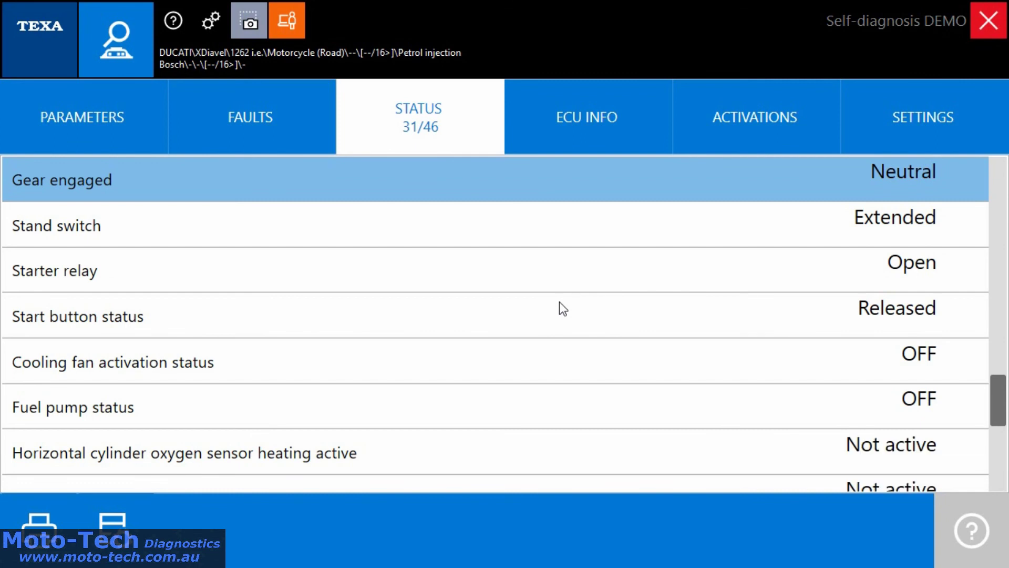
scroll(559, 304, "down", 3)
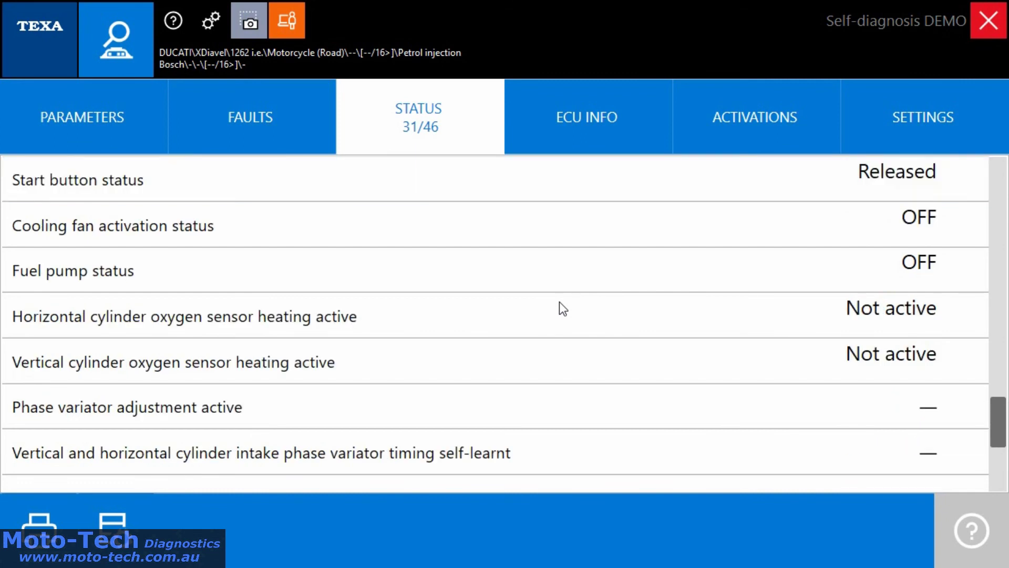
scroll(559, 302, "down", 3)
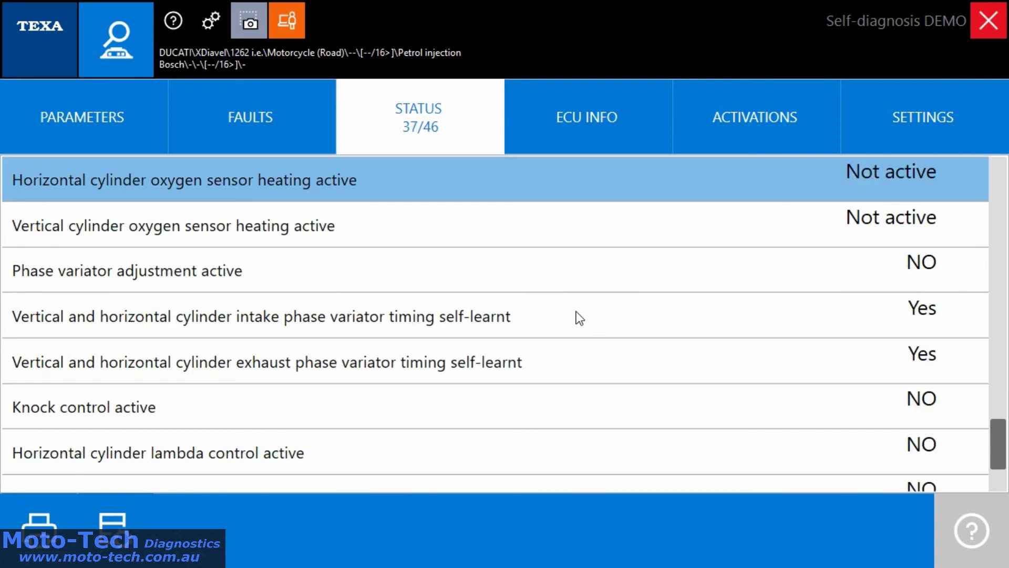
scroll(576, 312, "down", 3)
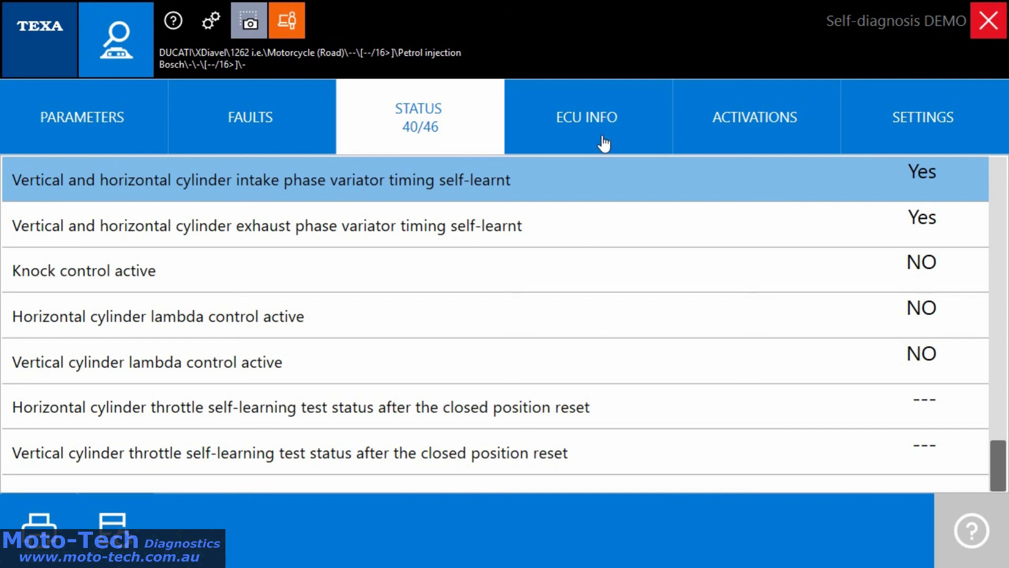
- Review the petrol injection ECU information and examine the available activations from AIS test through Vertical cylinder injector
left_click(619, 121)
scroll(602, 256, "down", 15)
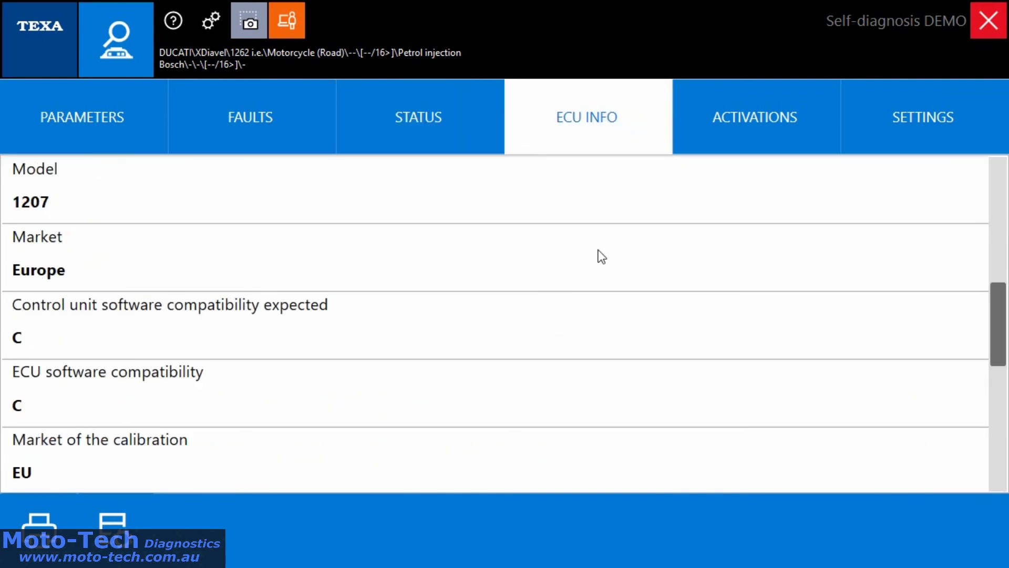
left_click(728, 86)
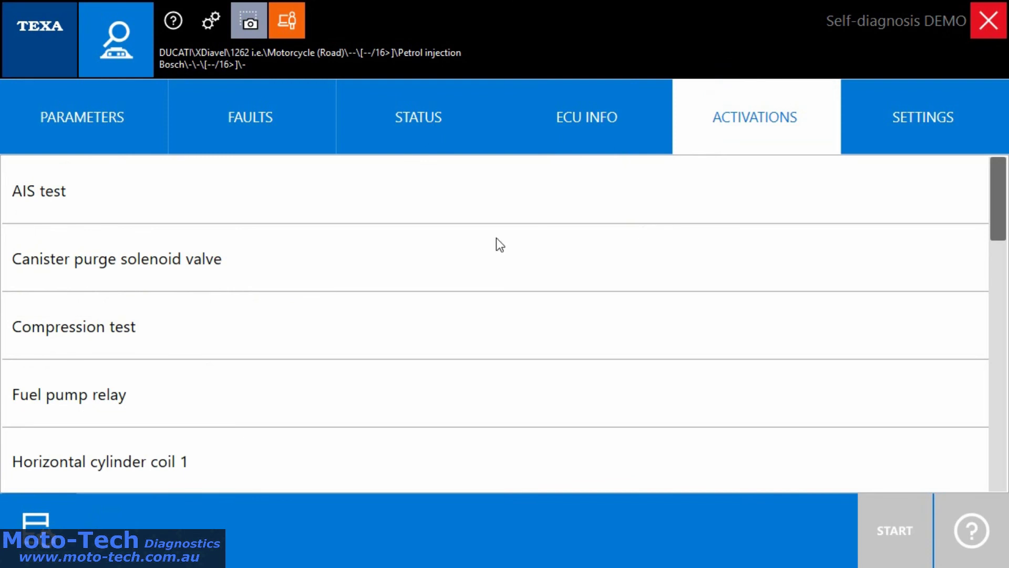
scroll(496, 239, "down", 3)
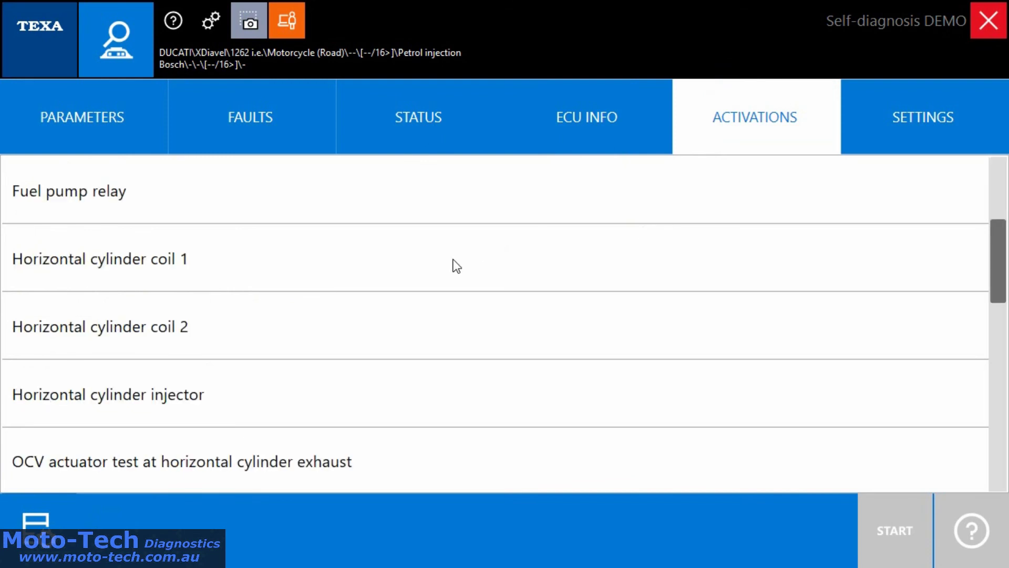
scroll(457, 266, "down", 3)
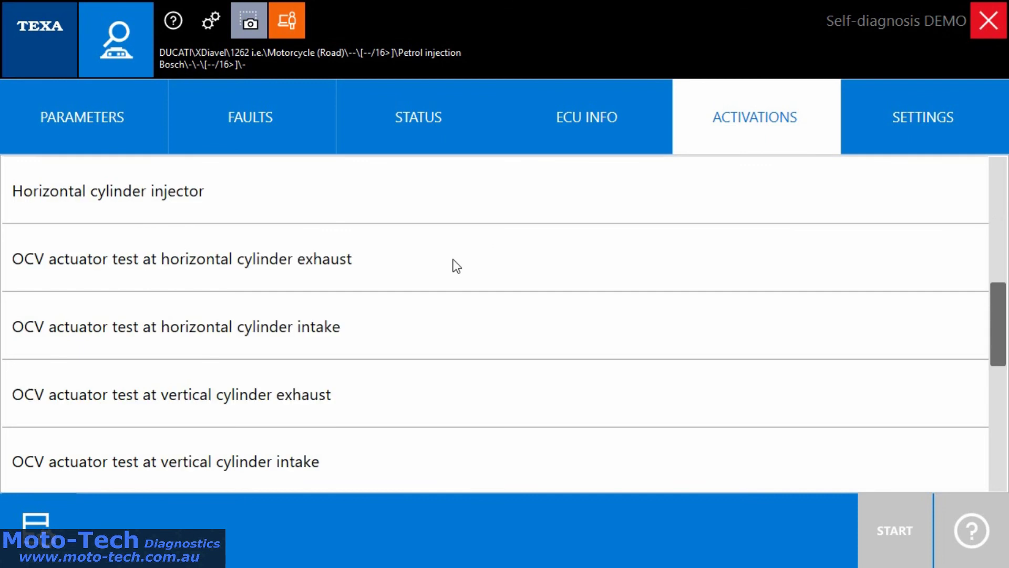
scroll(457, 265, "down", 3)
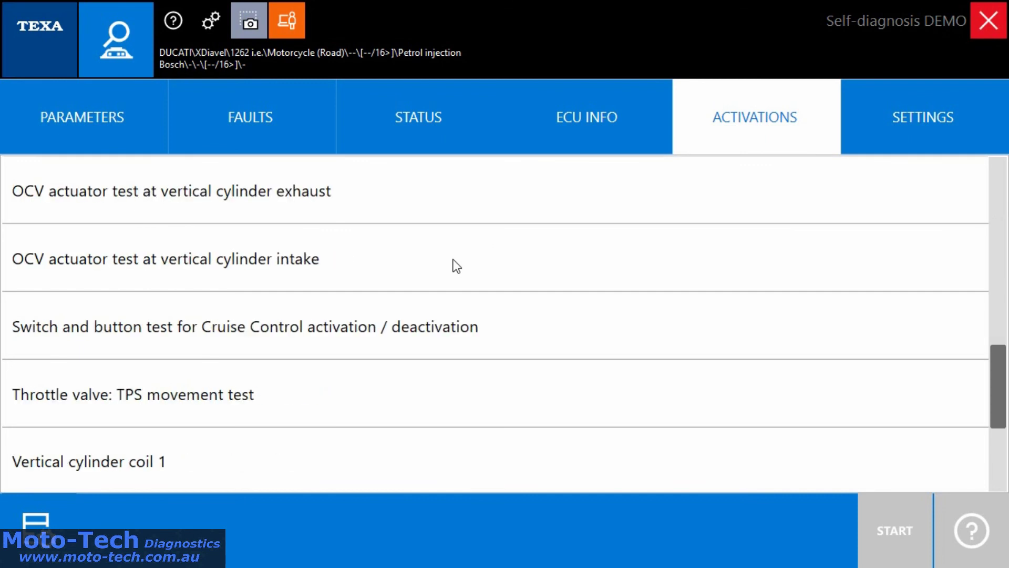
scroll(456, 266, "down", 3)
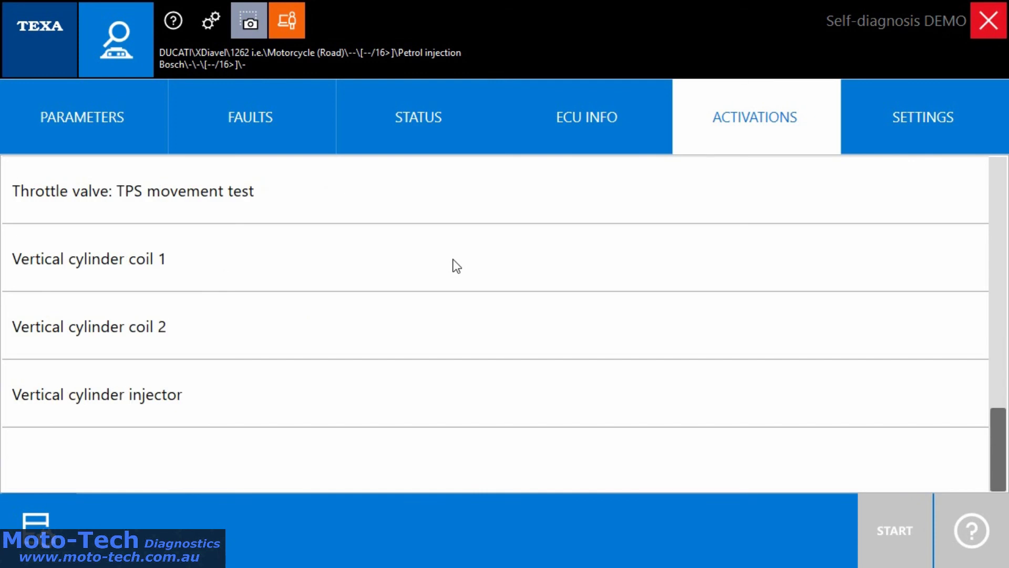
- Check the petrol injection settings functions and end communication with the control unit
left_click(892, 146)
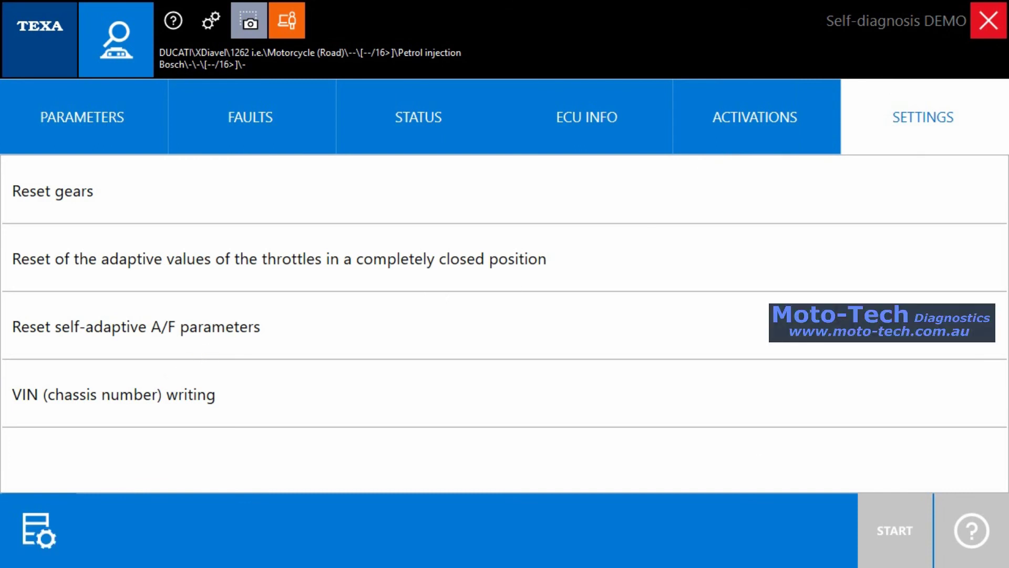
left_click(988, 23)
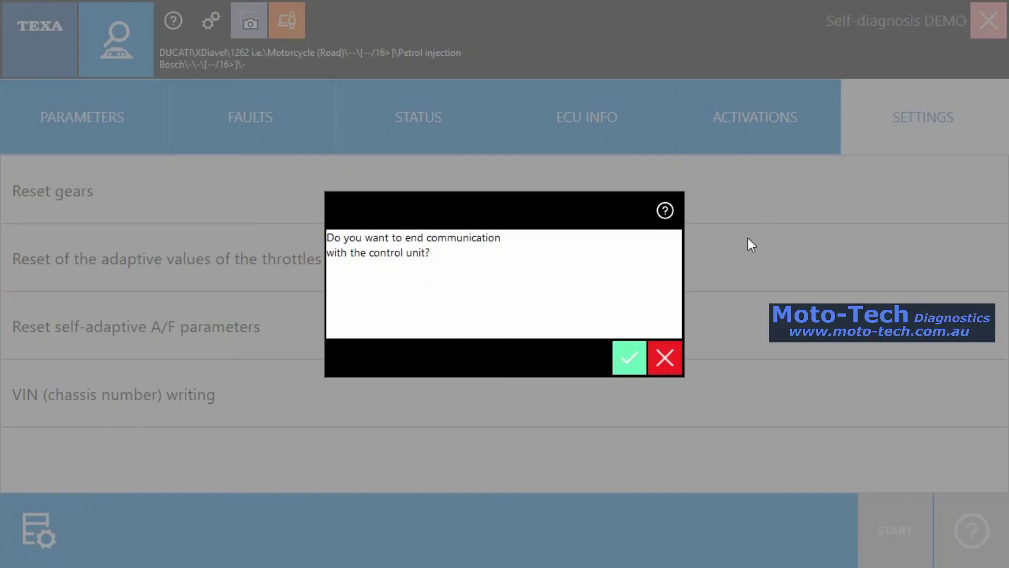
left_click(629, 350)
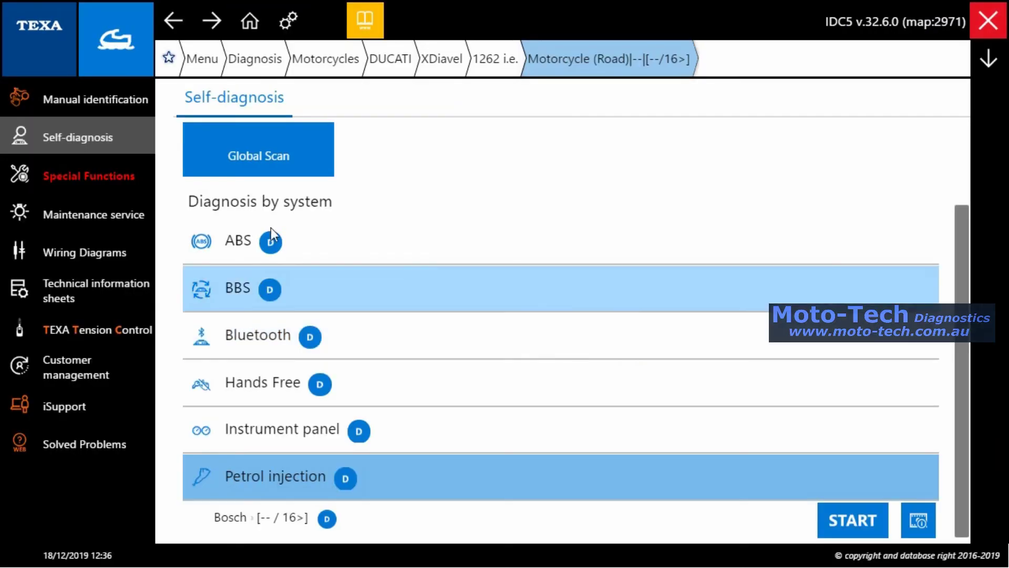